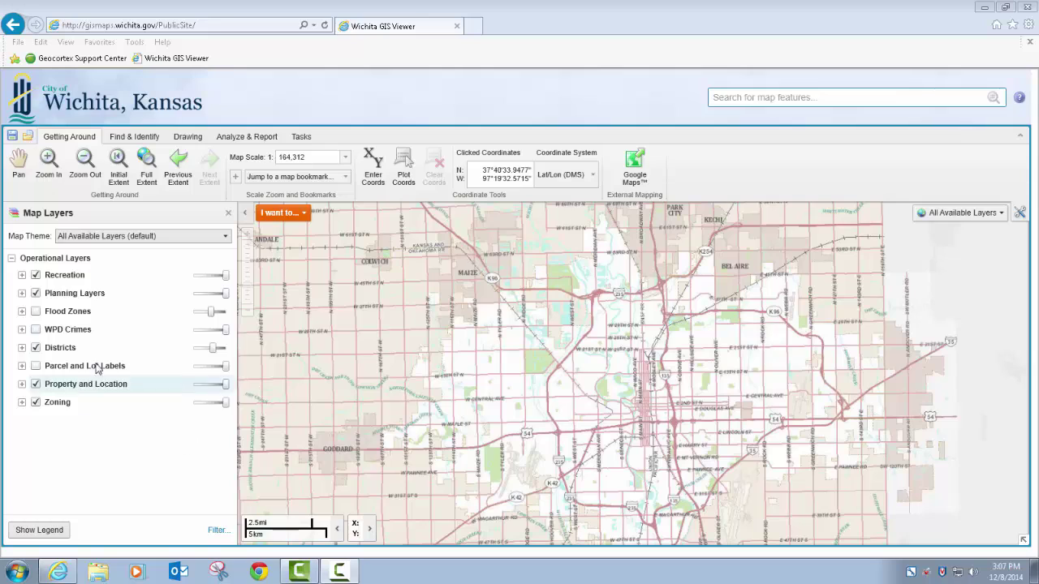
# Step: Expand Recreation in Map Layers to list Pedestrian Trails, Bicycle Paths, Park Labels and Parks
pyautogui.click(22, 276)
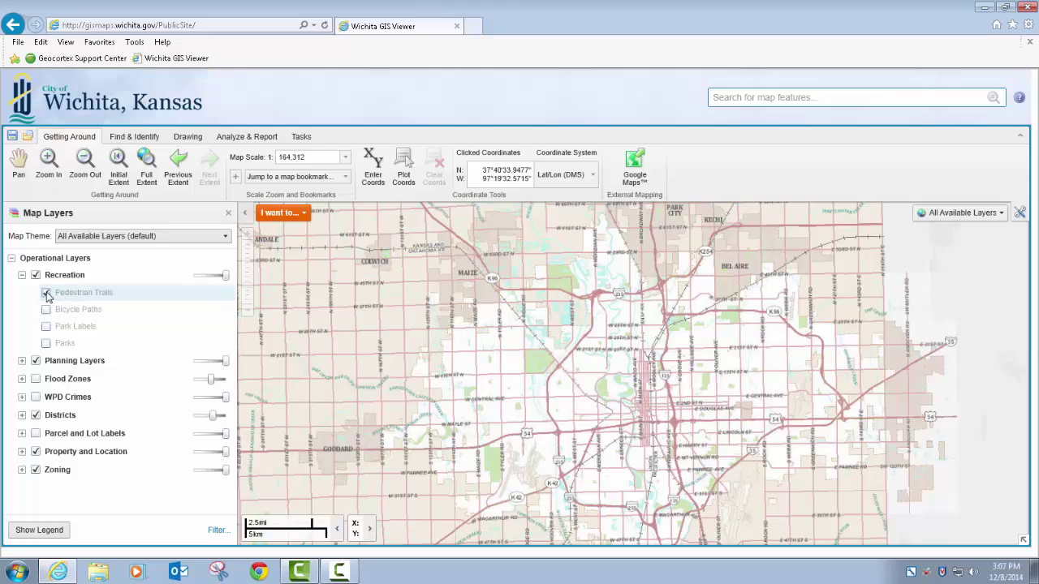
# Step: Zoom to the 1:24,000 scale where Pedestrian Trails appear, then switch the trails layer off
pyautogui.click(92, 296)
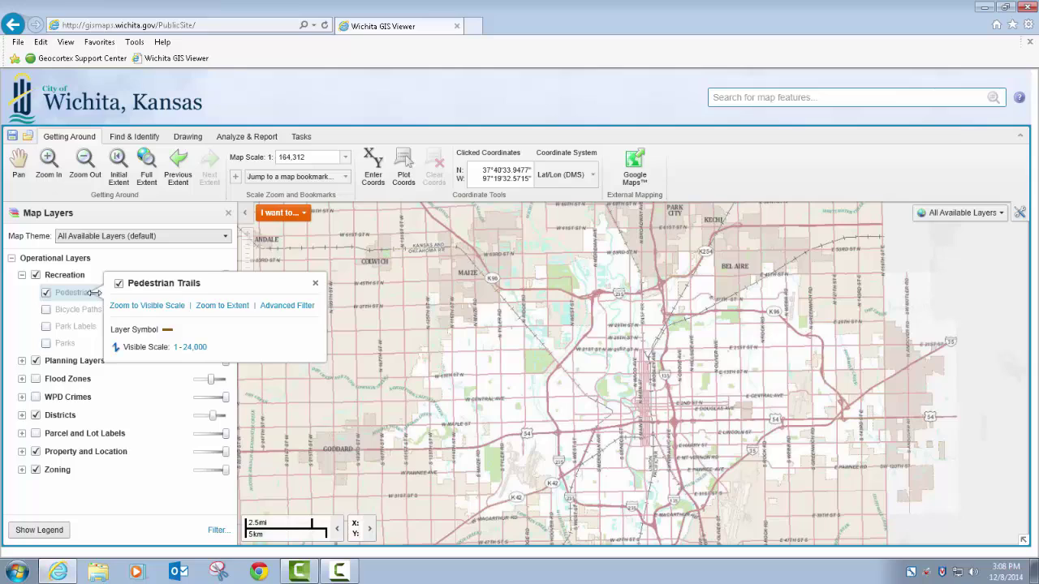
pyautogui.click(156, 306)
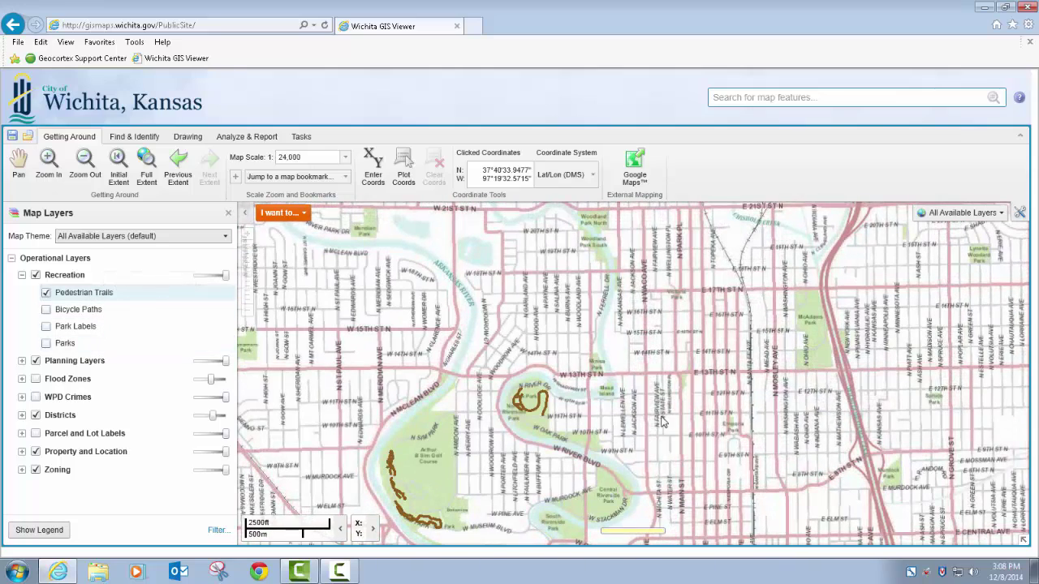
pyautogui.click(45, 293)
pyautogui.click(46, 294)
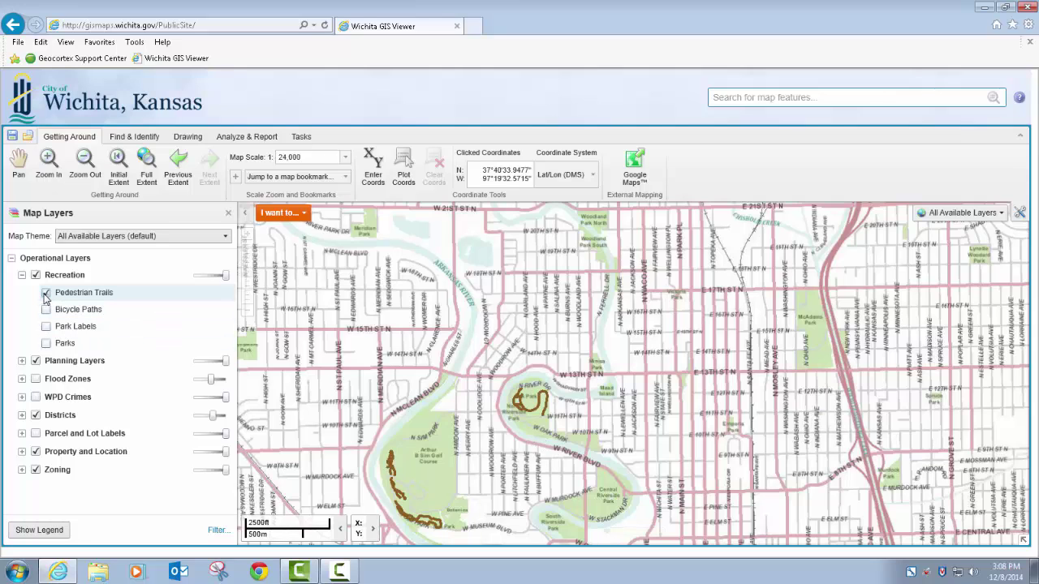
pyautogui.click(45, 294)
pyautogui.click(45, 294)
pyautogui.click(45, 293)
pyautogui.click(130, 296)
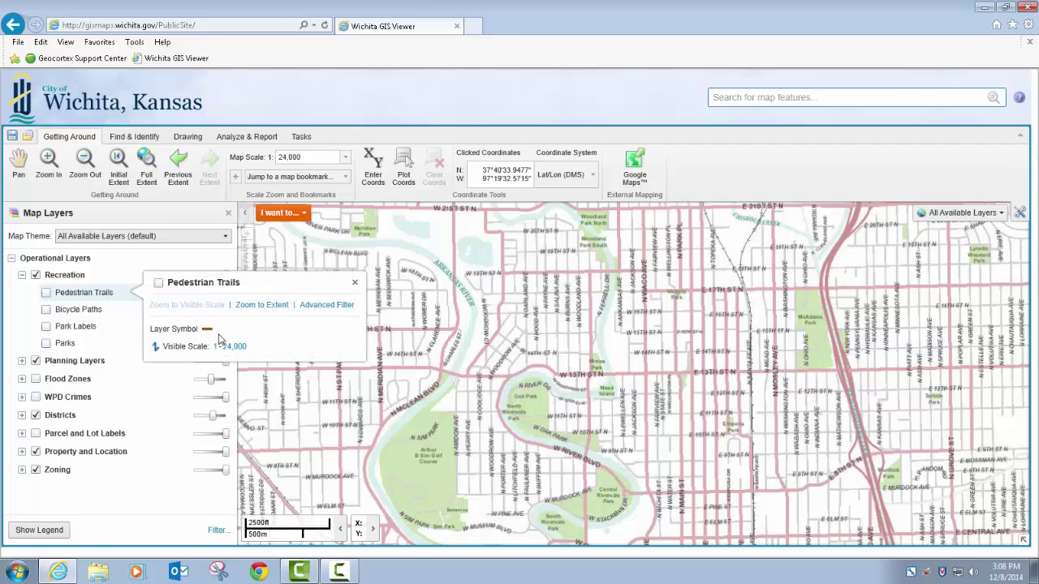
# Step: Switch the map theme to Non-Aerial Basemap
pyautogui.click(41, 531)
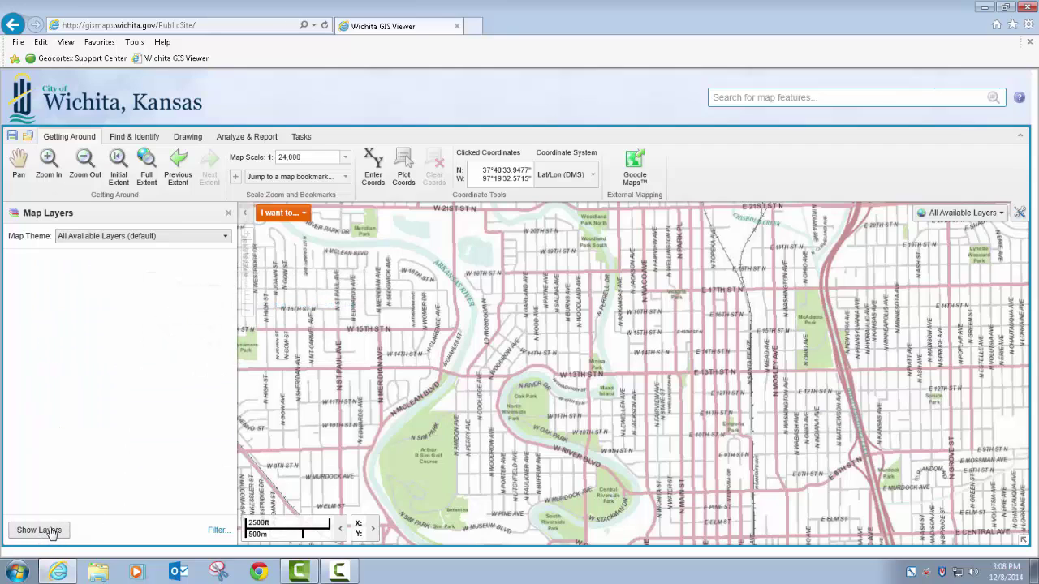
pyautogui.click(130, 239)
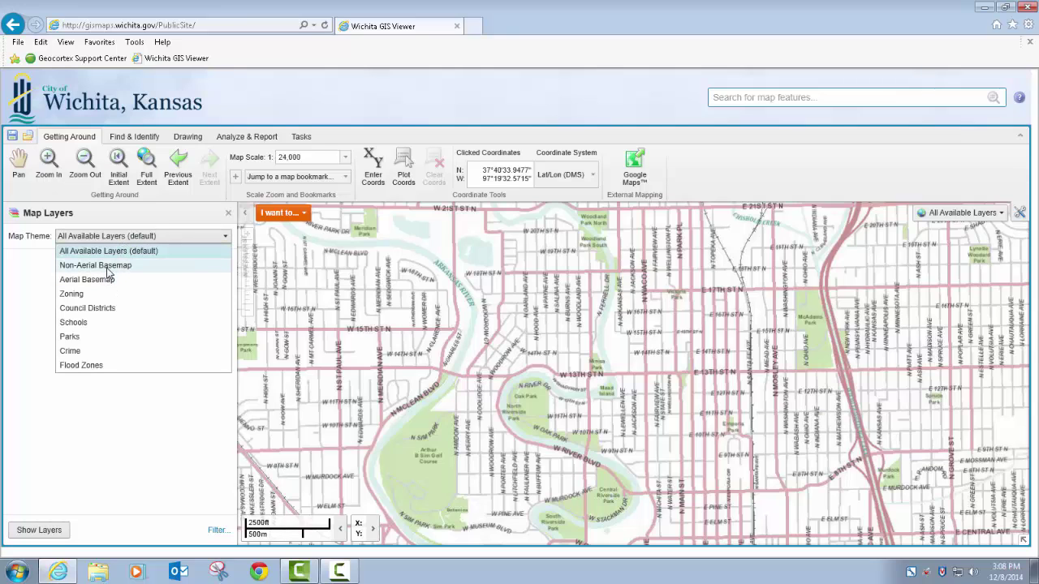
pyautogui.click(106, 266)
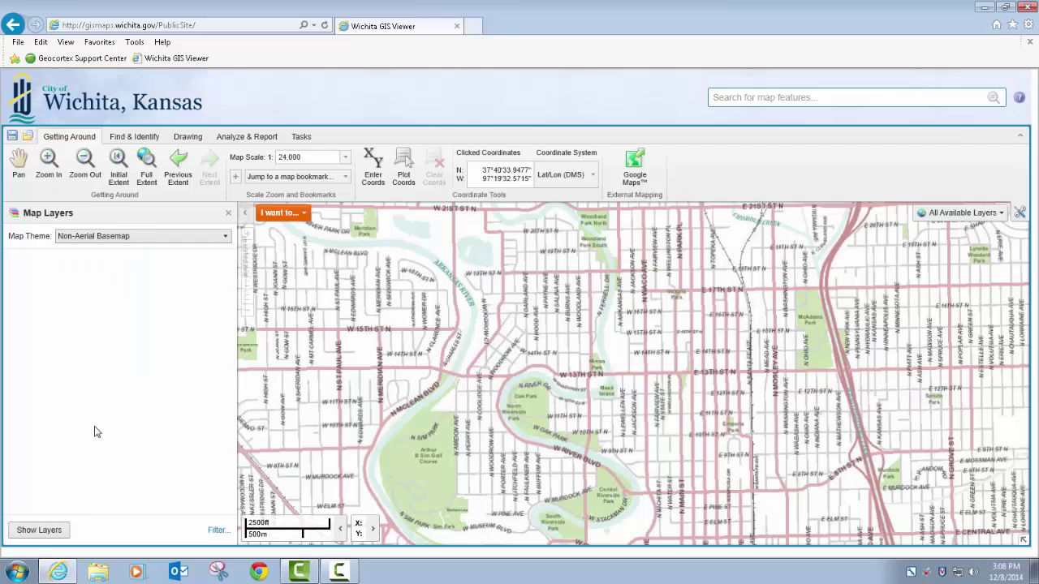
# Step: Return the map theme to All Available Layers (default), now showing aerial imagery
pyautogui.click(42, 530)
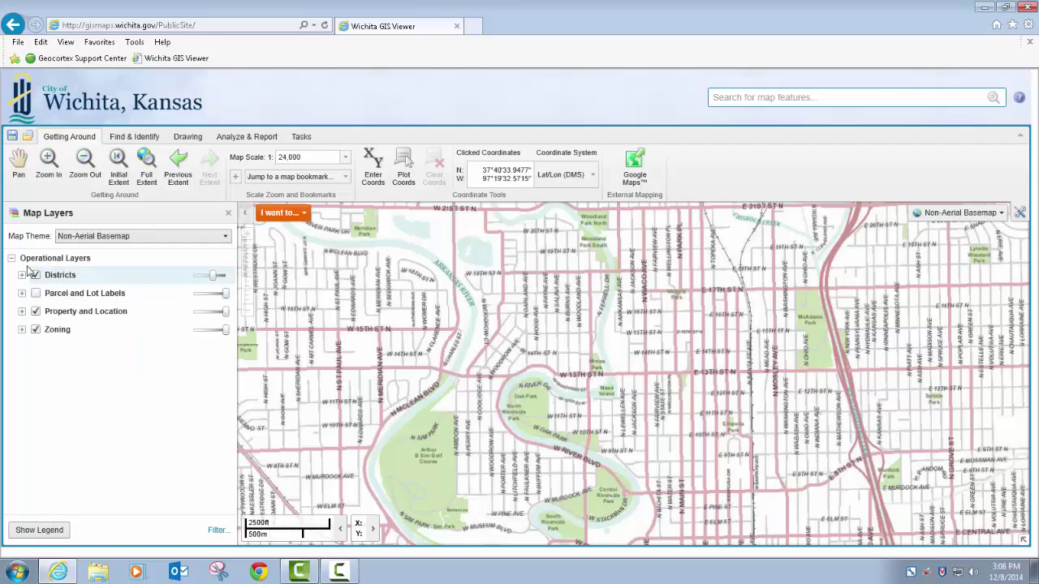
pyautogui.click(77, 236)
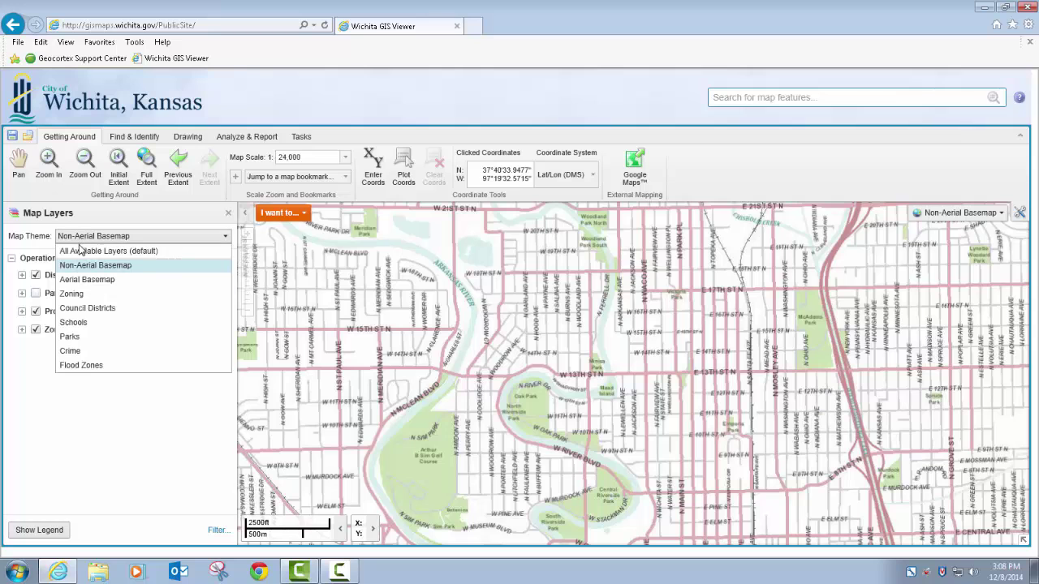
pyautogui.click(81, 250)
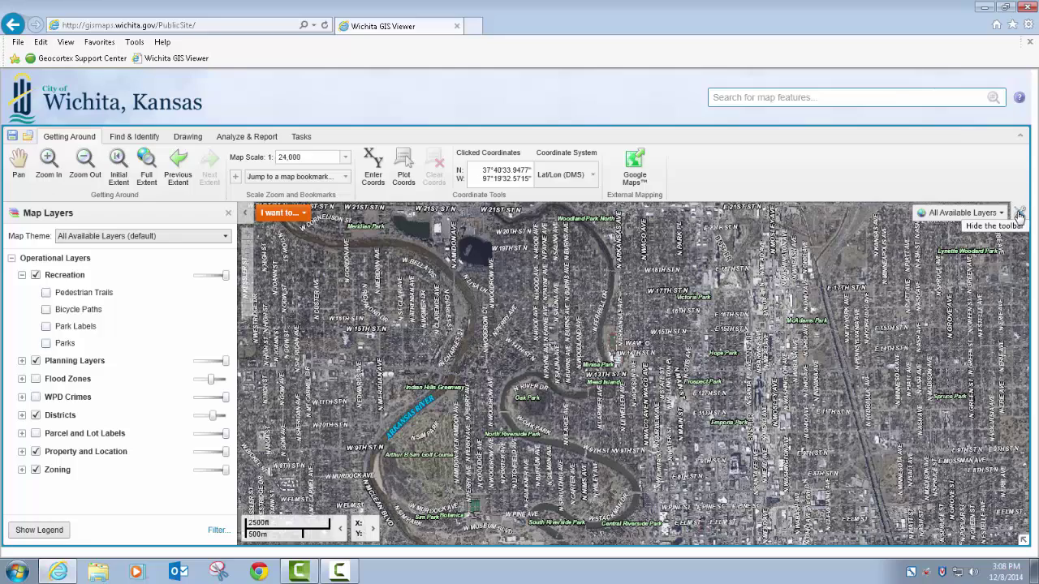
# Step: Turn on the Flood Zones layer so the flood way shows in pink
pyautogui.click(1019, 212)
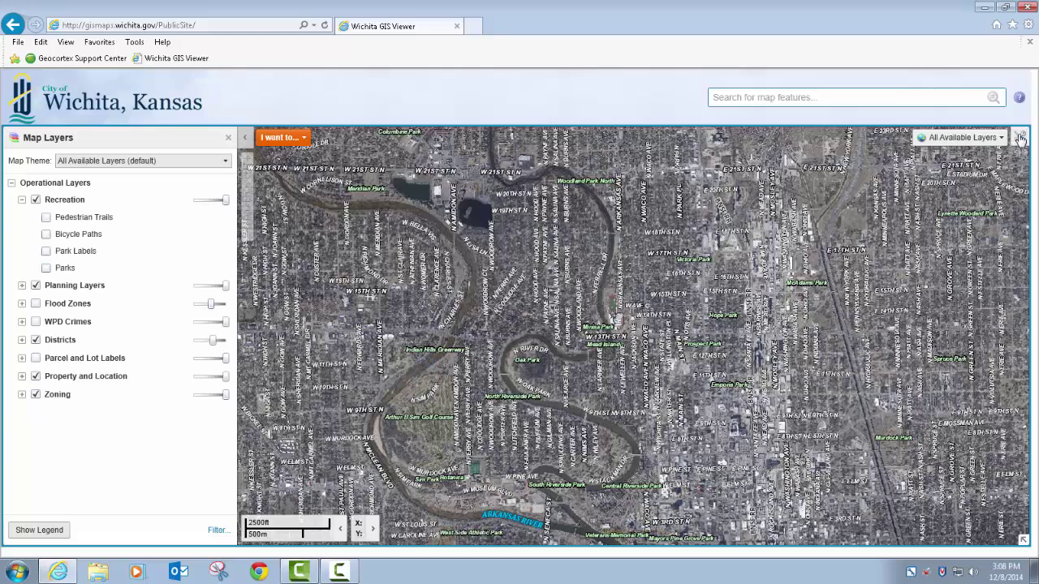
pyautogui.click(1019, 138)
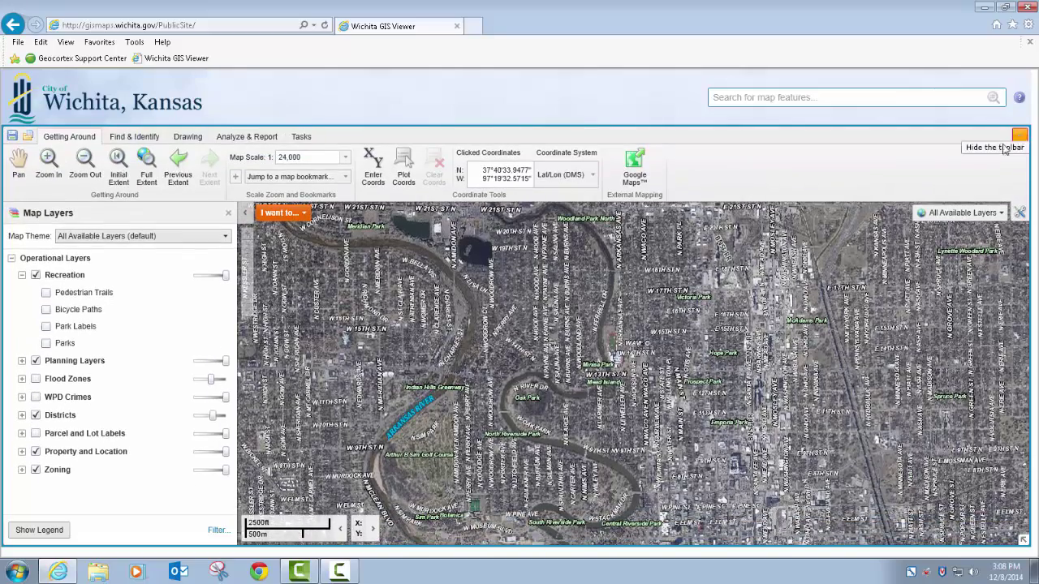
pyautogui.click(22, 379)
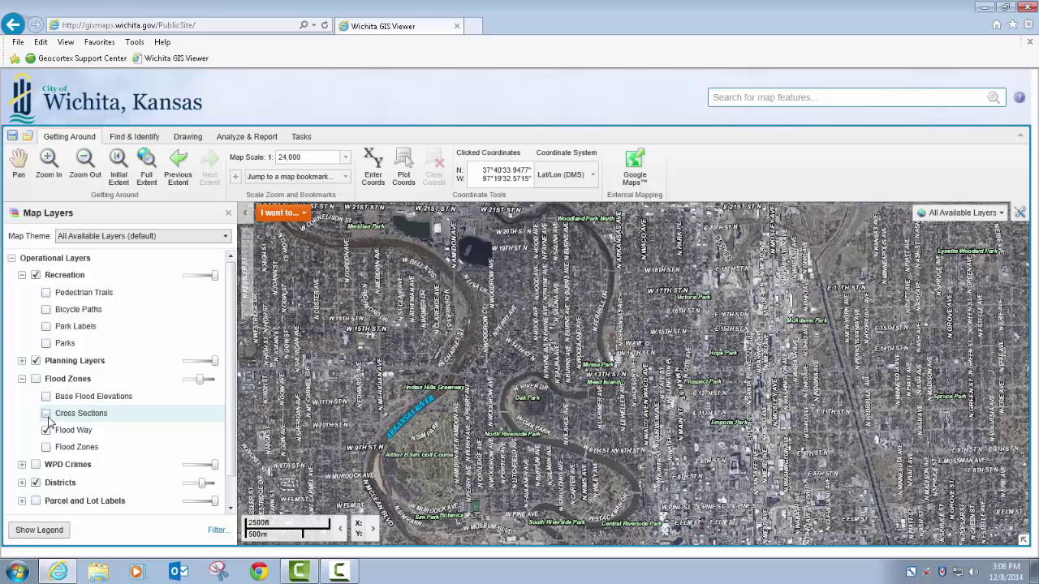
pyautogui.click(35, 379)
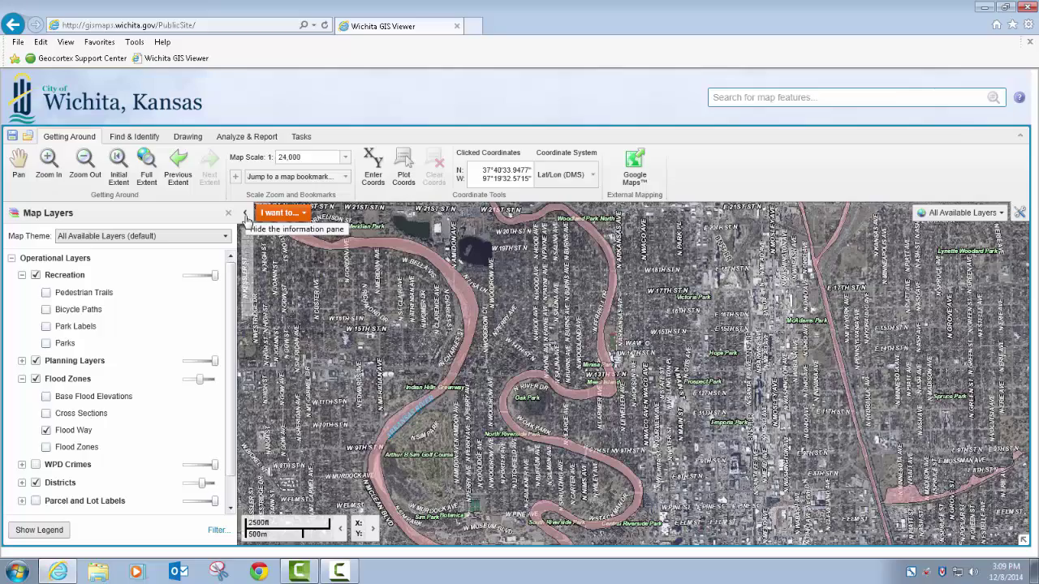
# Step: Collapse and reopen the side panel, then bring up the Find & Identify tools
pyautogui.click(245, 215)
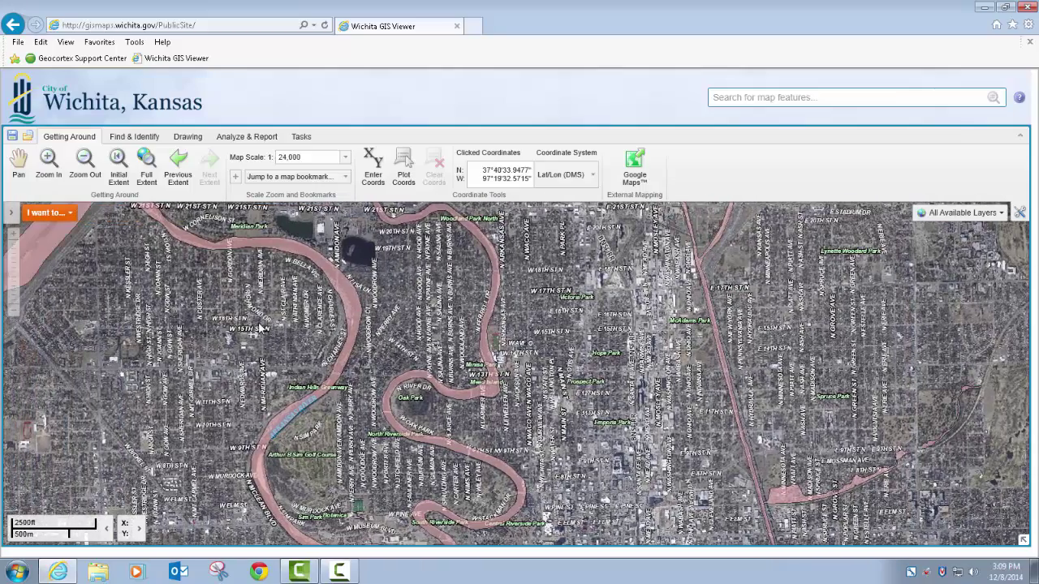
pyautogui.click(12, 215)
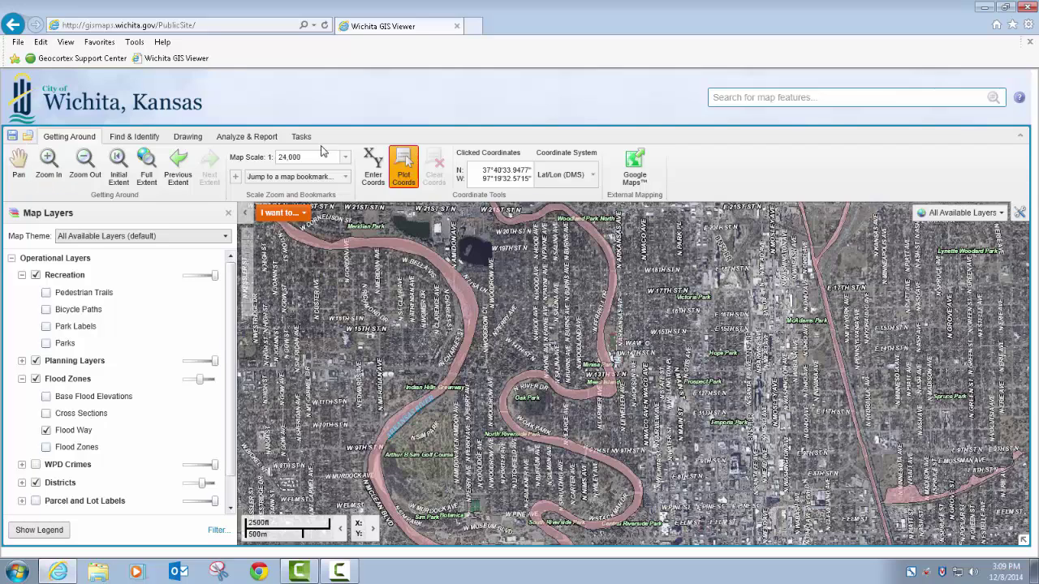
pyautogui.click(140, 138)
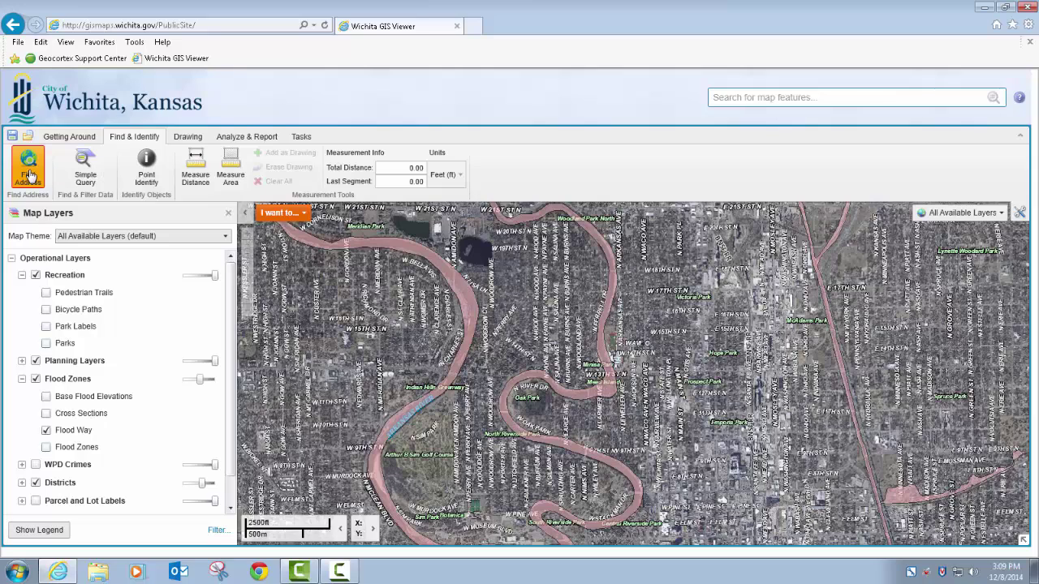
# Step: Geocode the address 455 N Main with city wichita
pyautogui.click(31, 168)
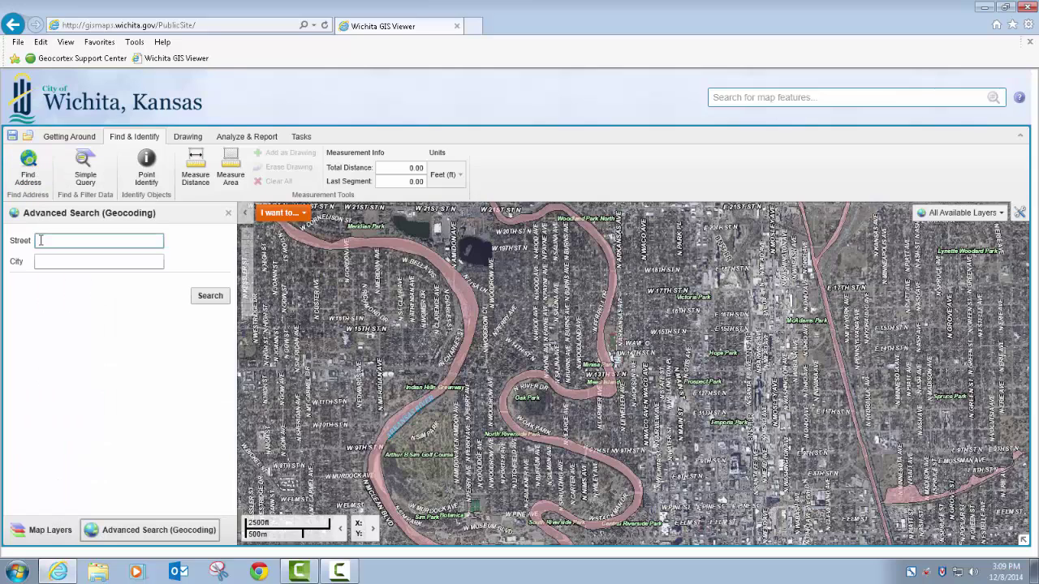
pyautogui.press('Tab')
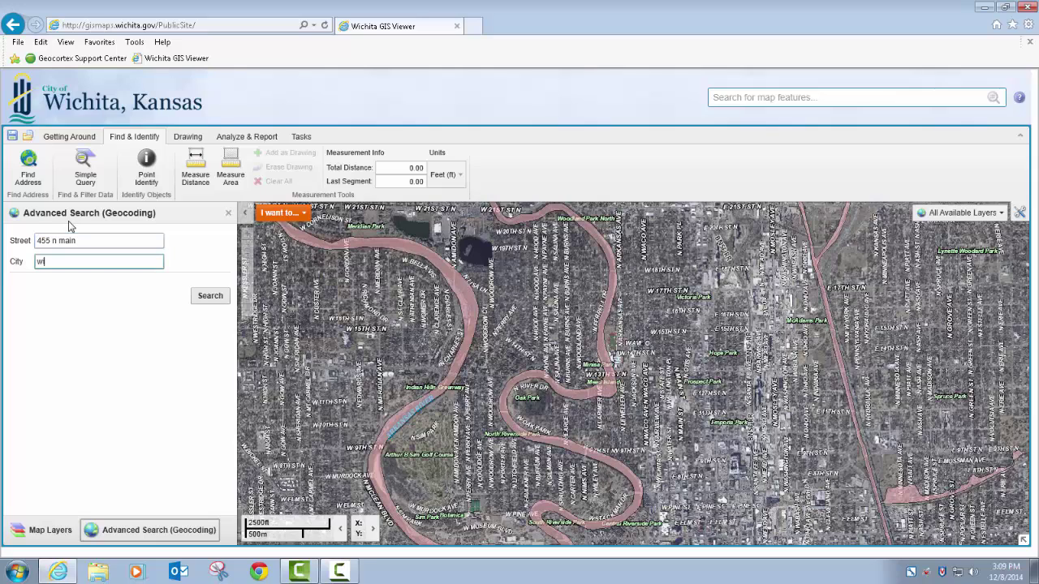
pyautogui.press('Return')
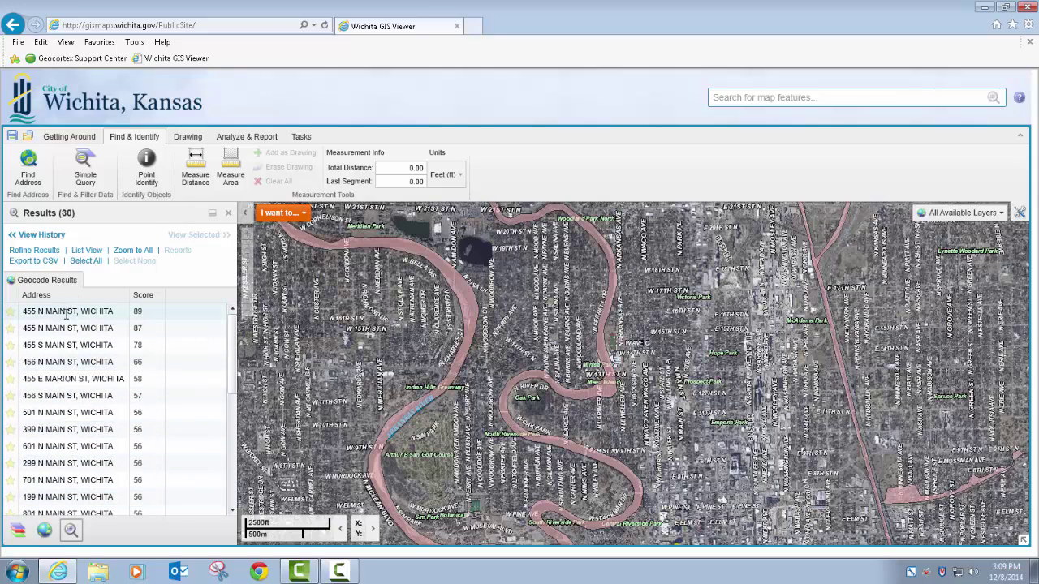
# Step: Zoom to the top match, then zoom out to all results and close the results list
pyautogui.click(50, 313)
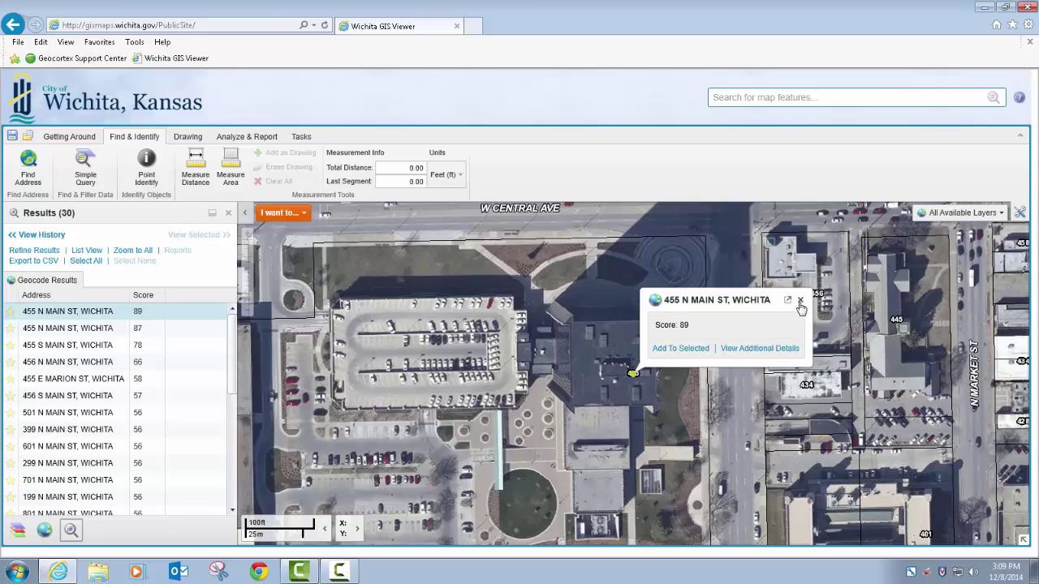
pyautogui.click(800, 300)
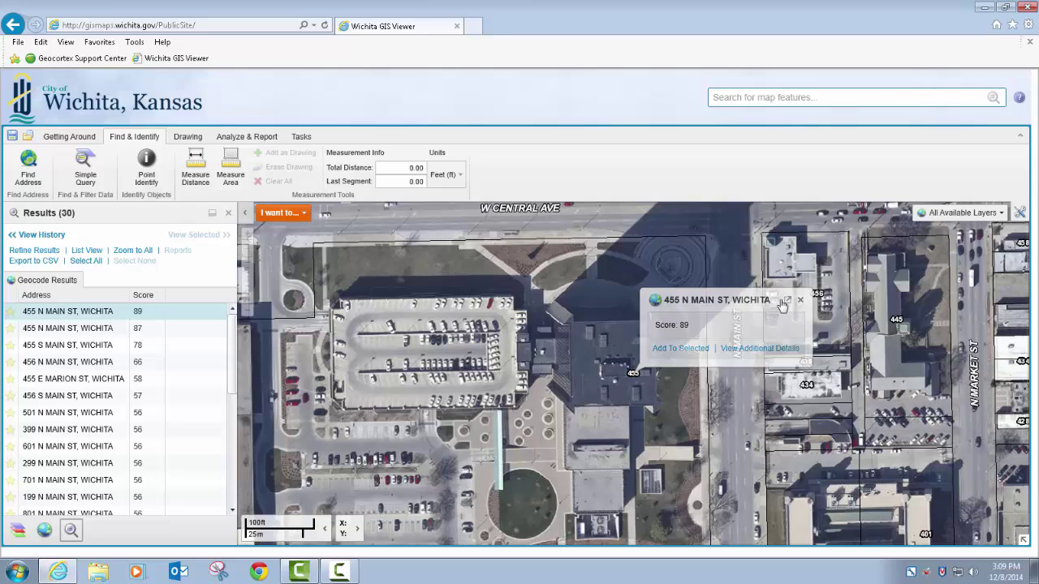
pyautogui.click(129, 251)
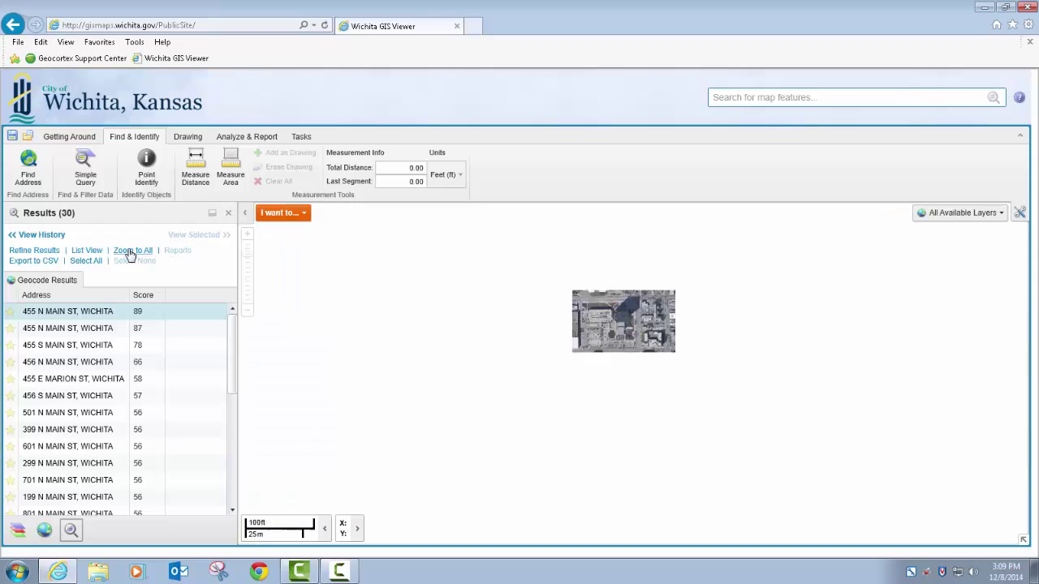
pyautogui.click(88, 260)
pyautogui.click(123, 260)
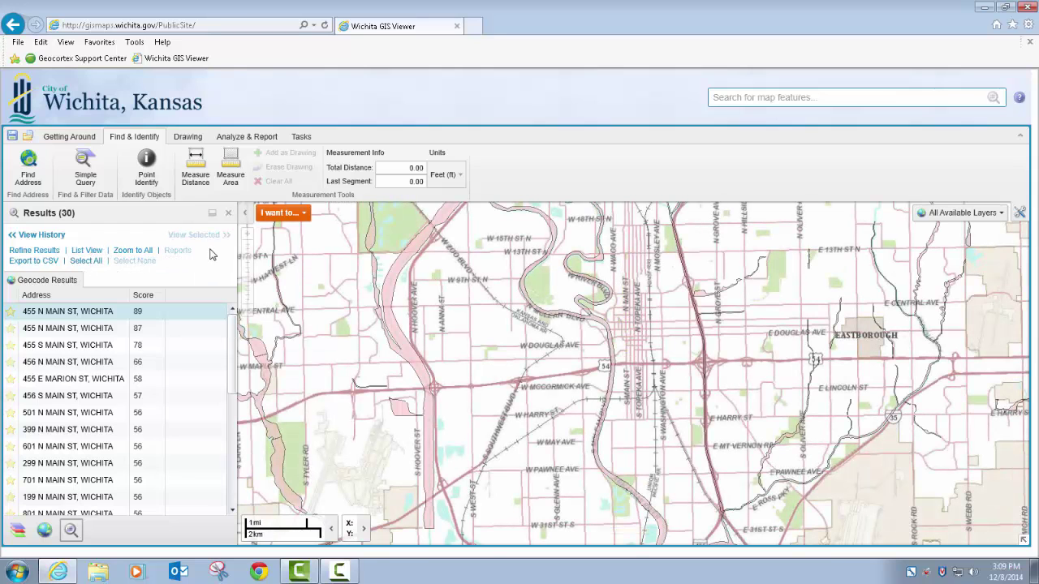
pyautogui.click(227, 213)
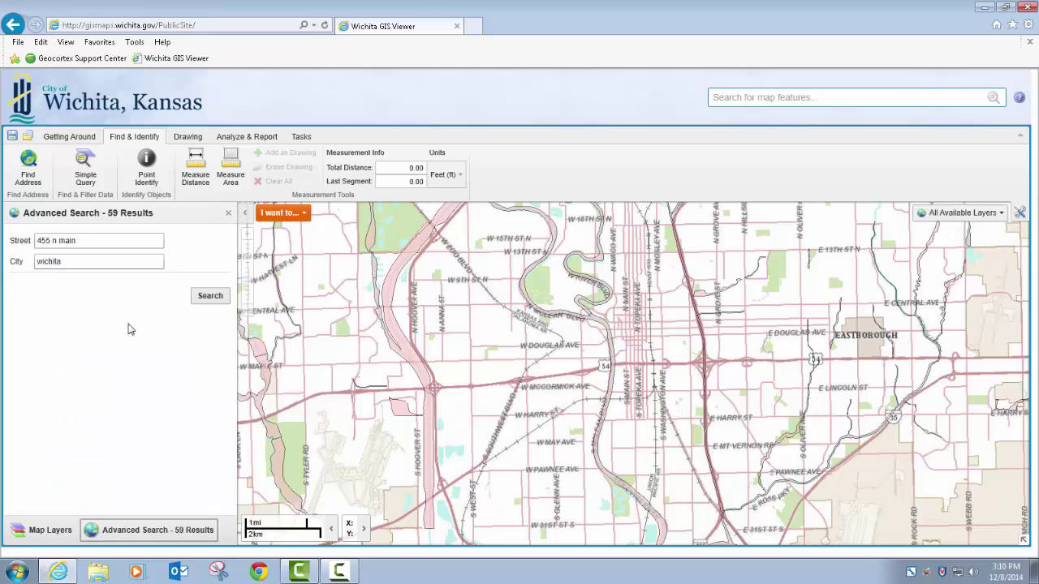
# Step: Search for main & central in wichita and zoom to N Main St & W Central Ave
pyautogui.click(227, 213)
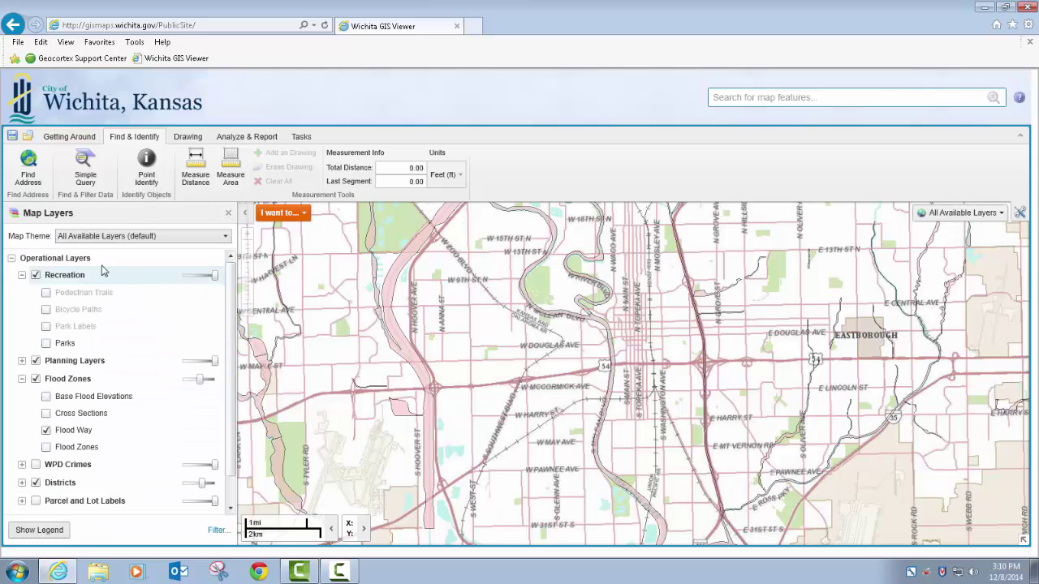
pyautogui.click(33, 178)
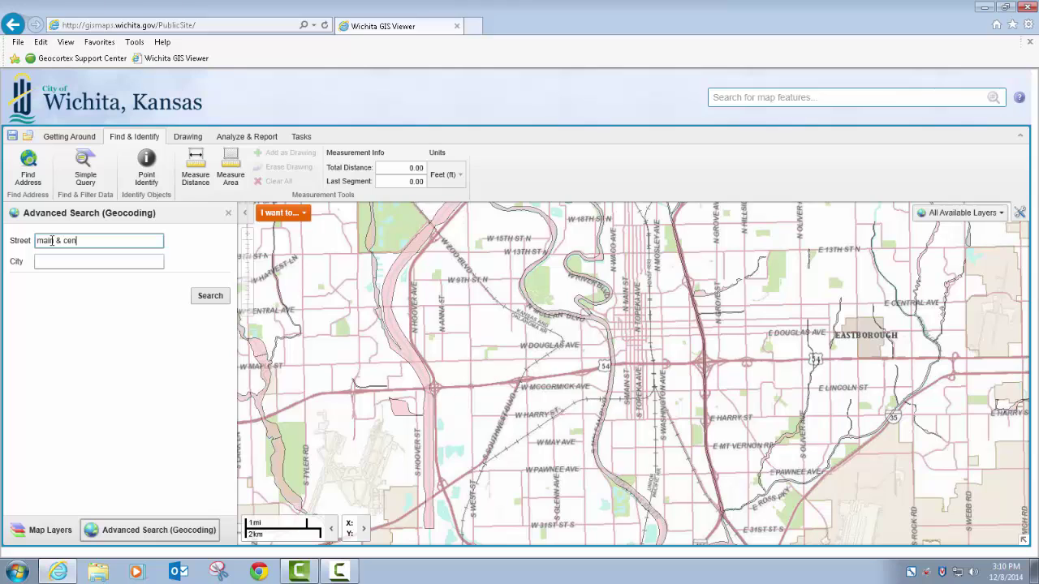
pyautogui.press('Tab')
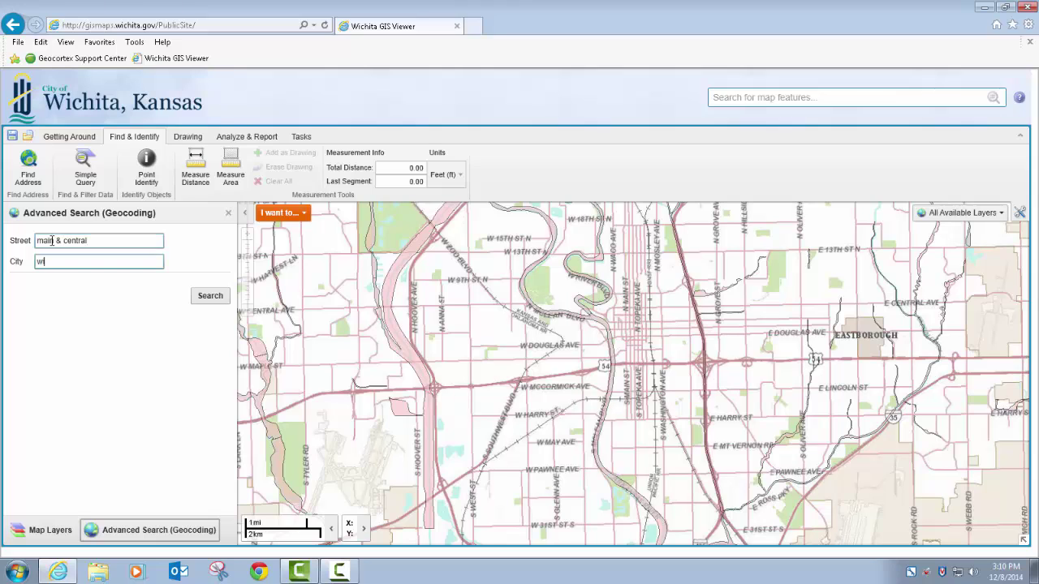
pyautogui.press('Return')
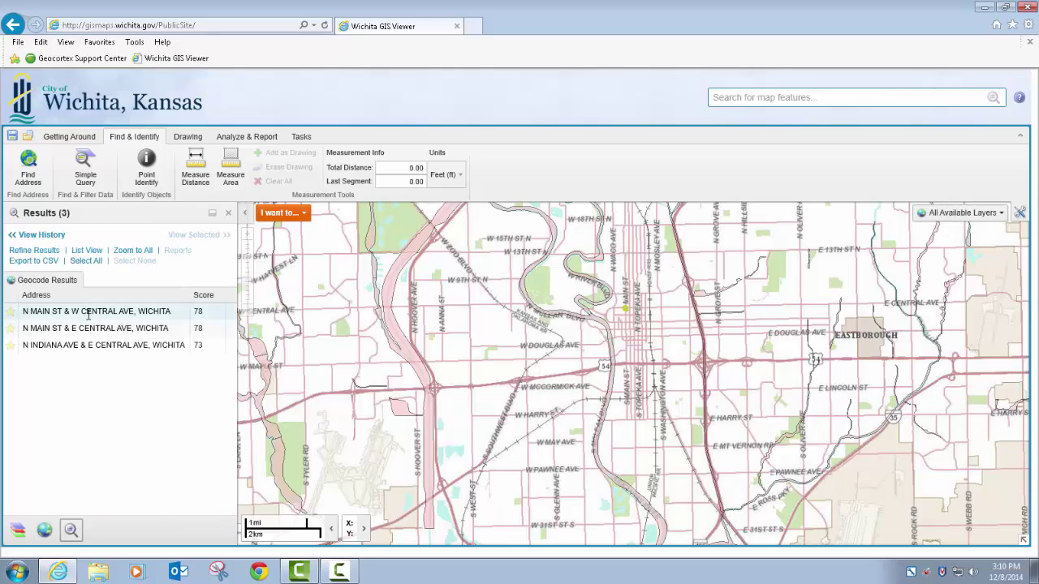
pyautogui.click(88, 313)
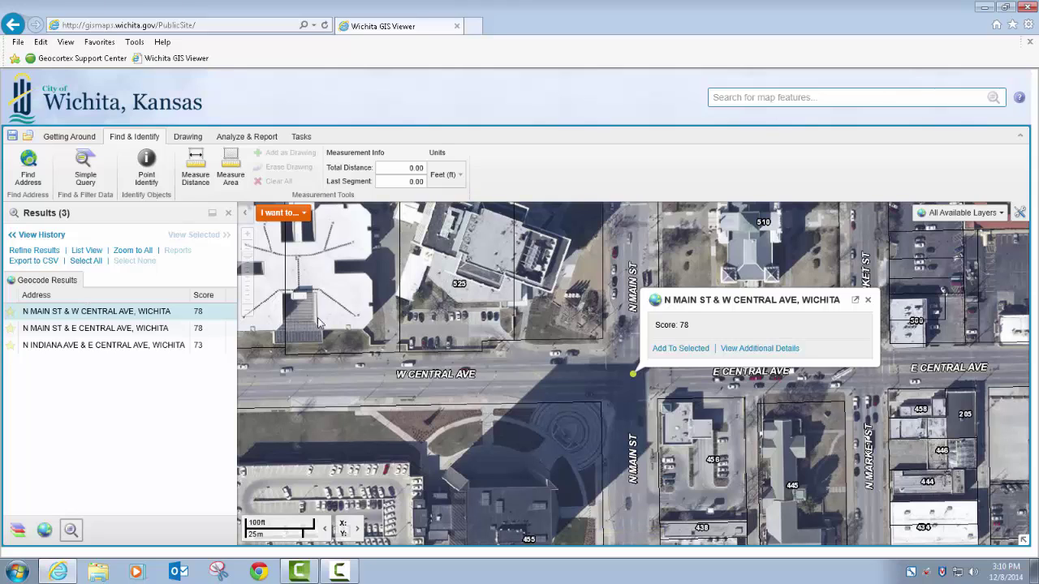
pyautogui.click(867, 300)
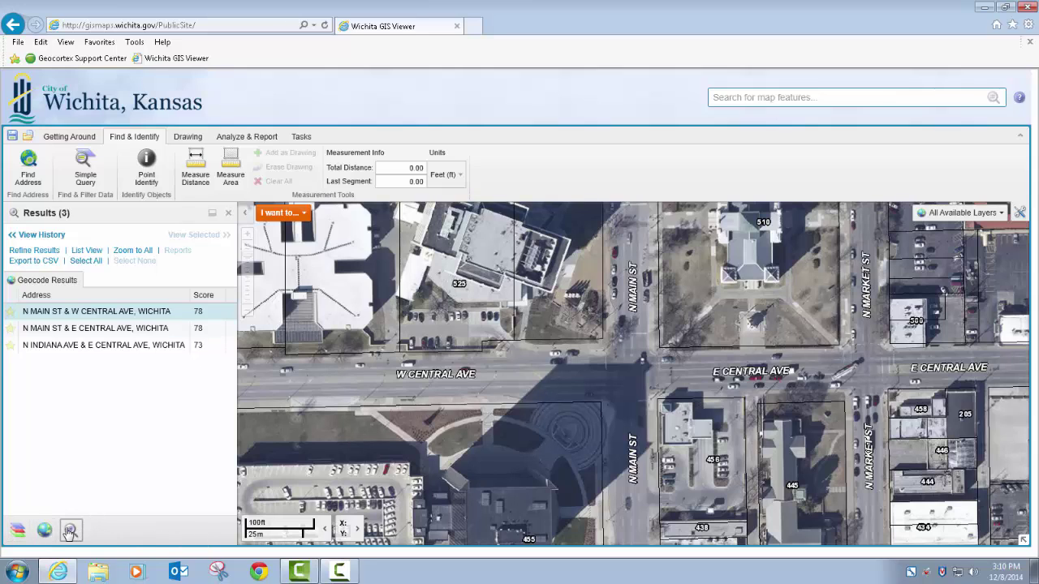
# Step: Switch among the layers, search and results panels, collapsing the Recreation layer group
pyautogui.click(17, 531)
pyautogui.click(44, 531)
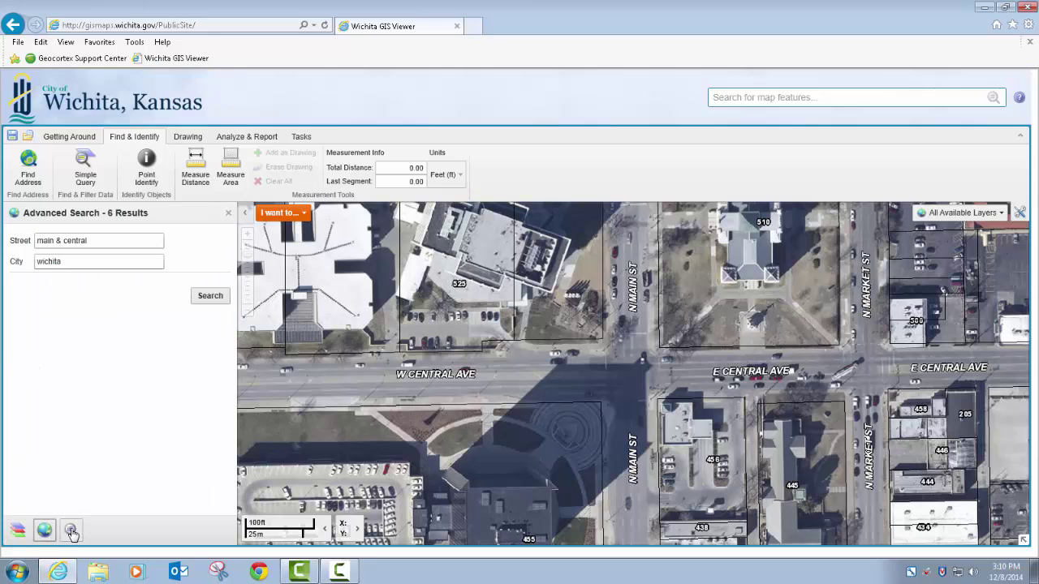
pyautogui.click(71, 530)
pyautogui.click(47, 531)
pyautogui.click(16, 531)
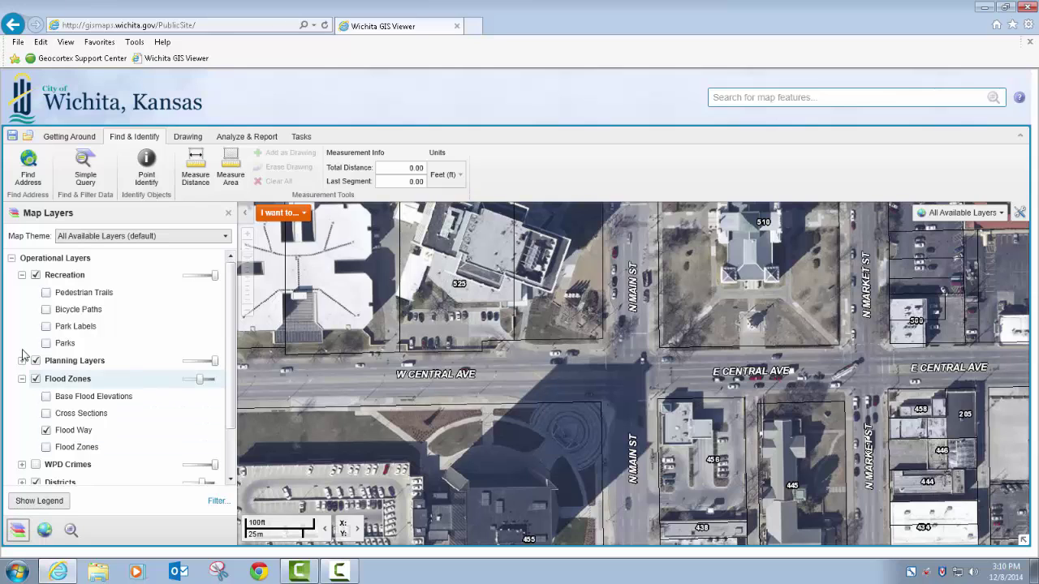
pyautogui.click(22, 275)
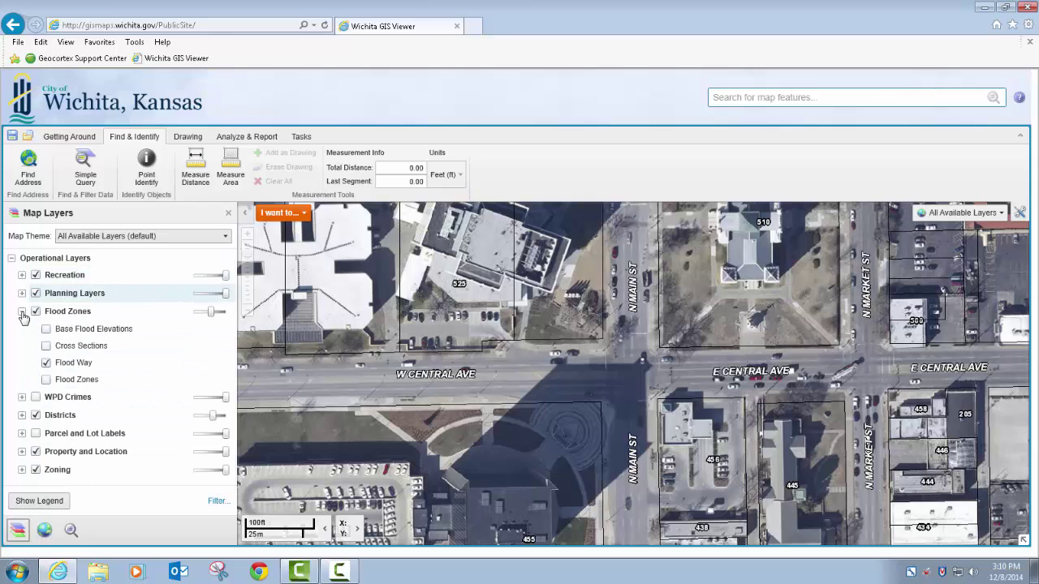
pyautogui.click(71, 532)
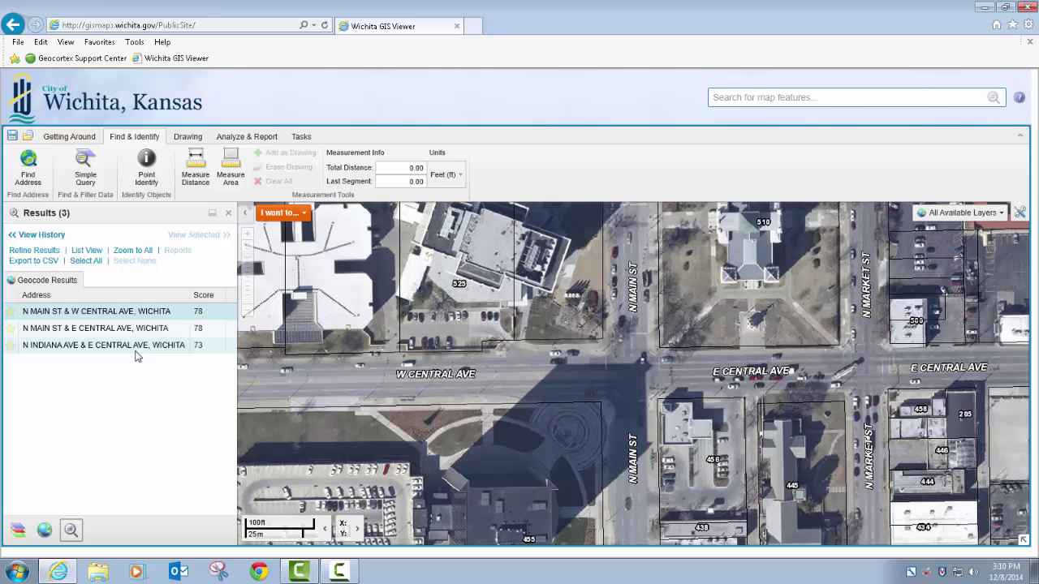
pyautogui.click(44, 531)
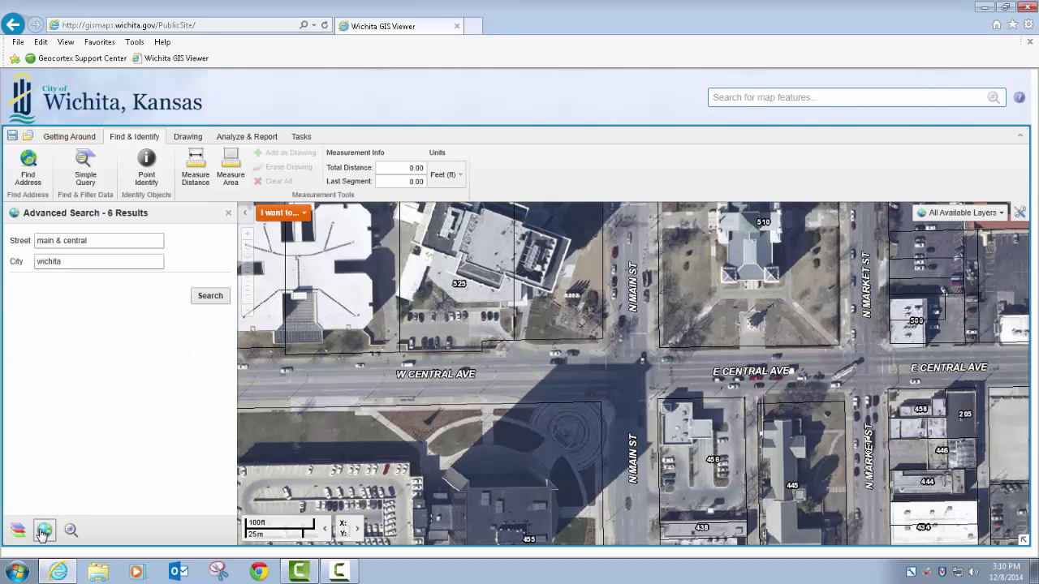
# Step: Close Advanced Search and Results, then open the Simple Query Builder
pyautogui.click(229, 215)
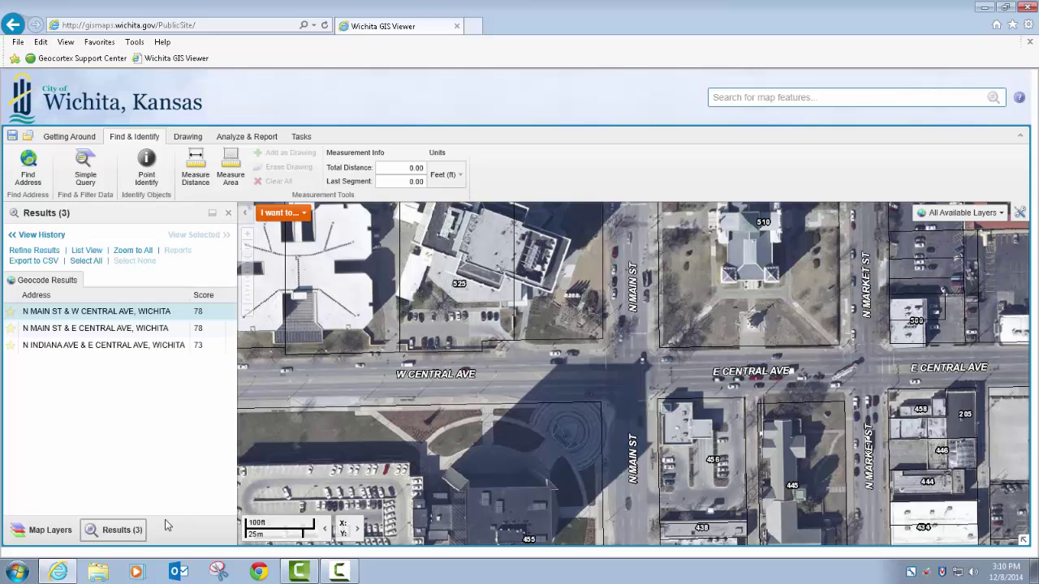
pyautogui.click(229, 214)
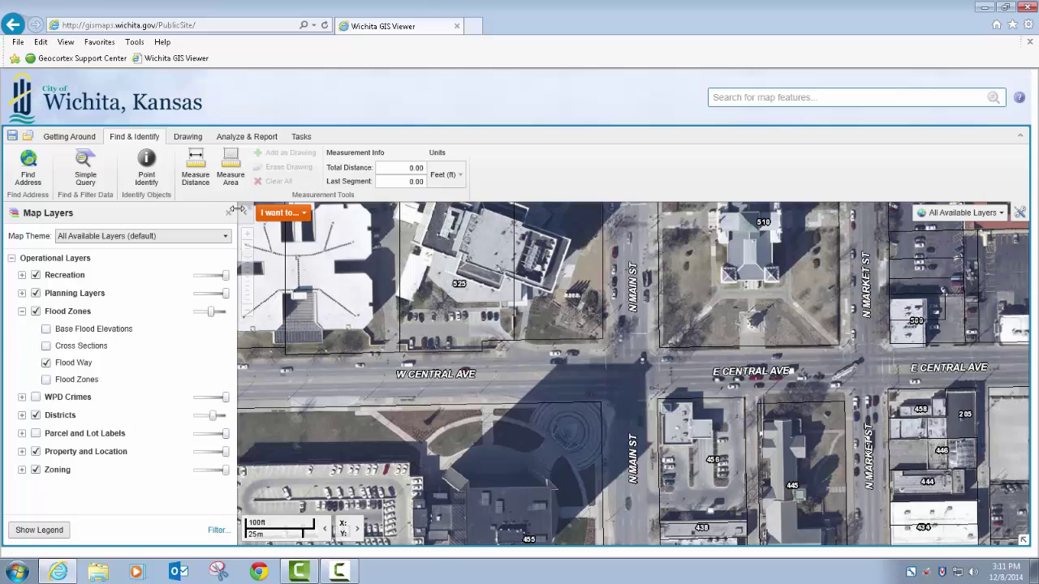
pyautogui.click(245, 215)
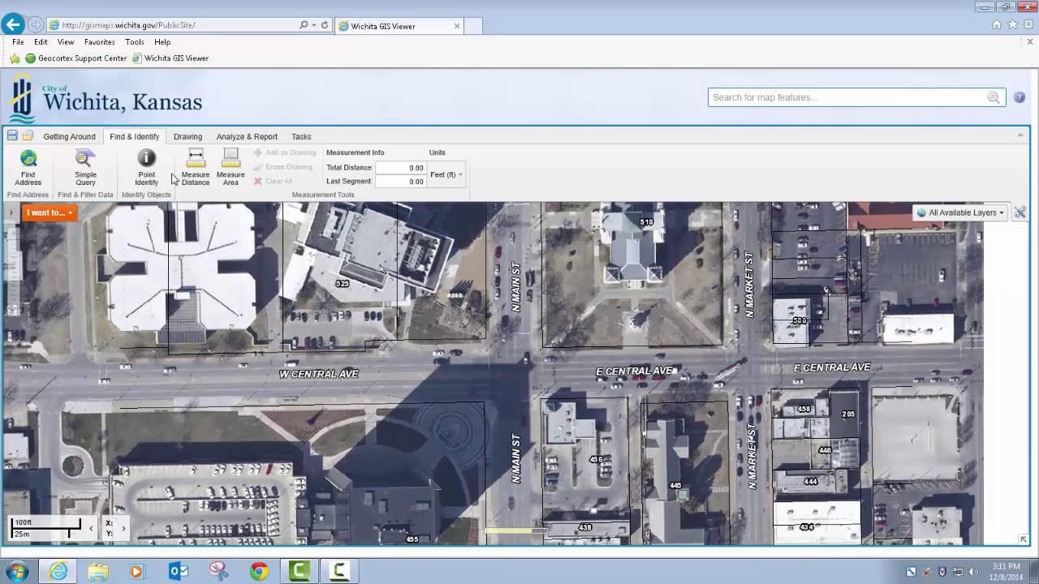
pyautogui.click(92, 175)
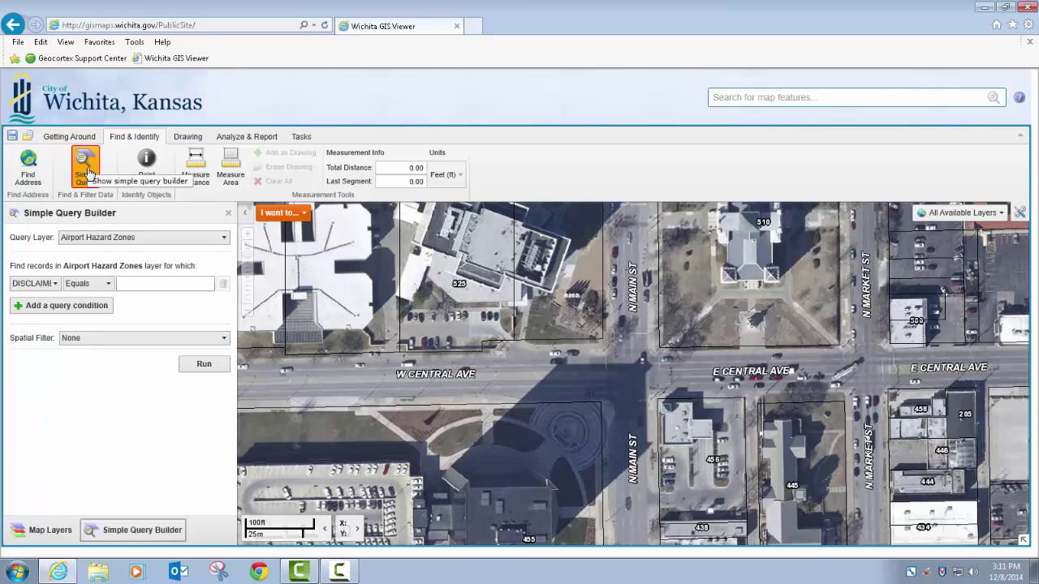
# Step: Run a Simple Query on the Parcels layer for Acres greater than 2
pyautogui.click(172, 239)
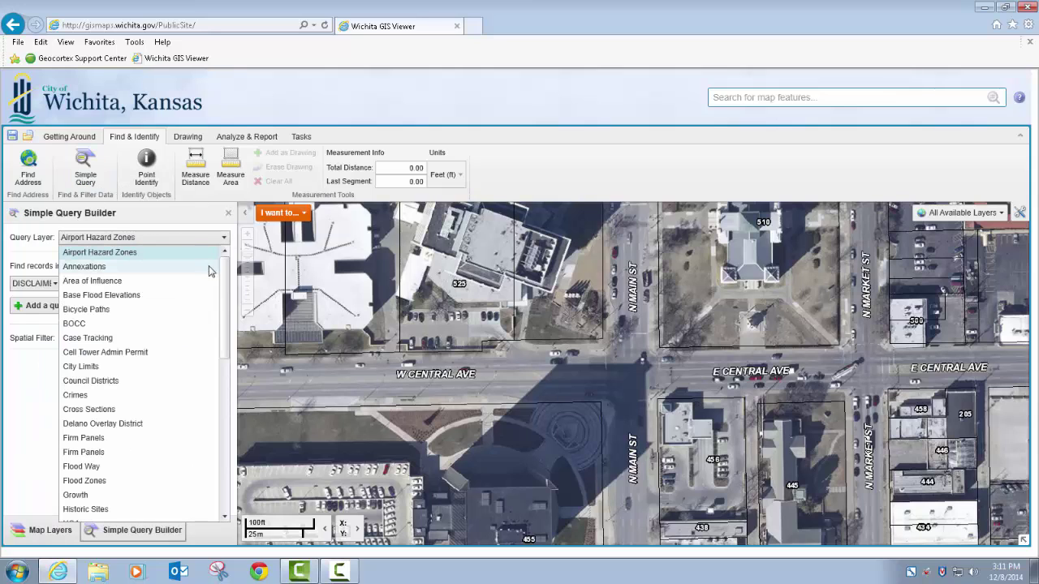
pyautogui.scroll(-3, 218, 336)
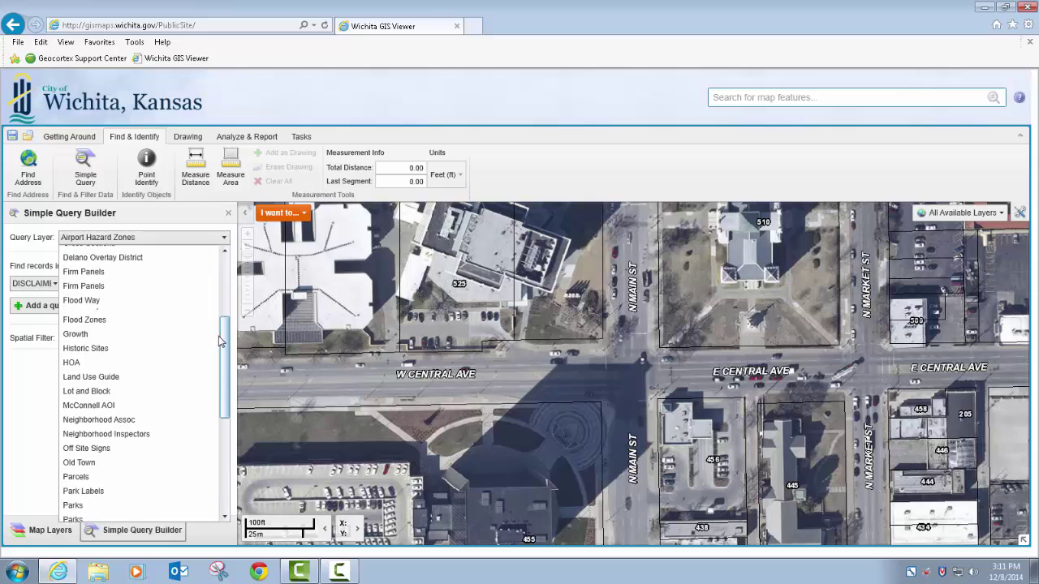
pyautogui.click(124, 456)
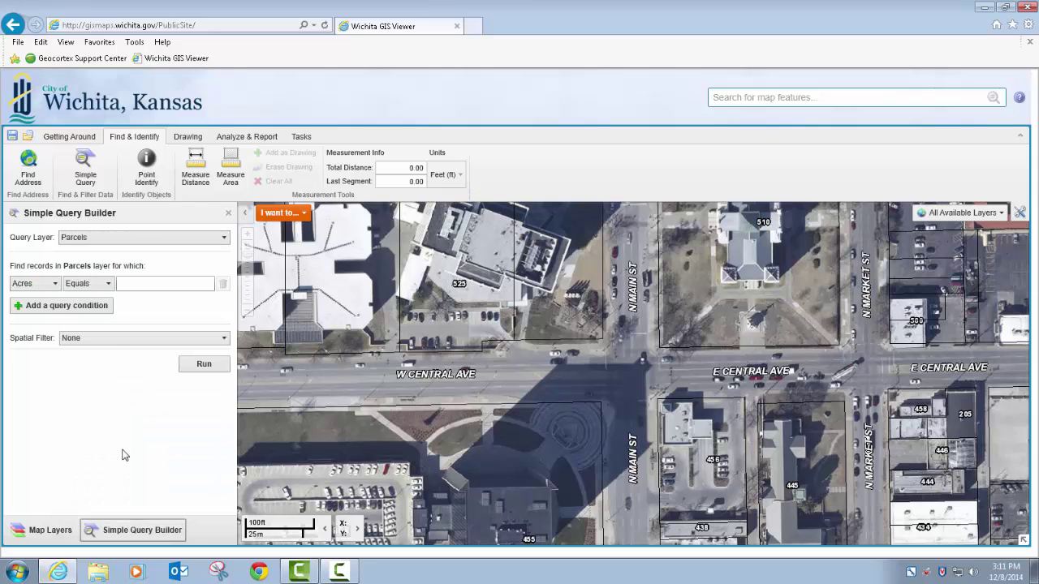
pyautogui.click(54, 284)
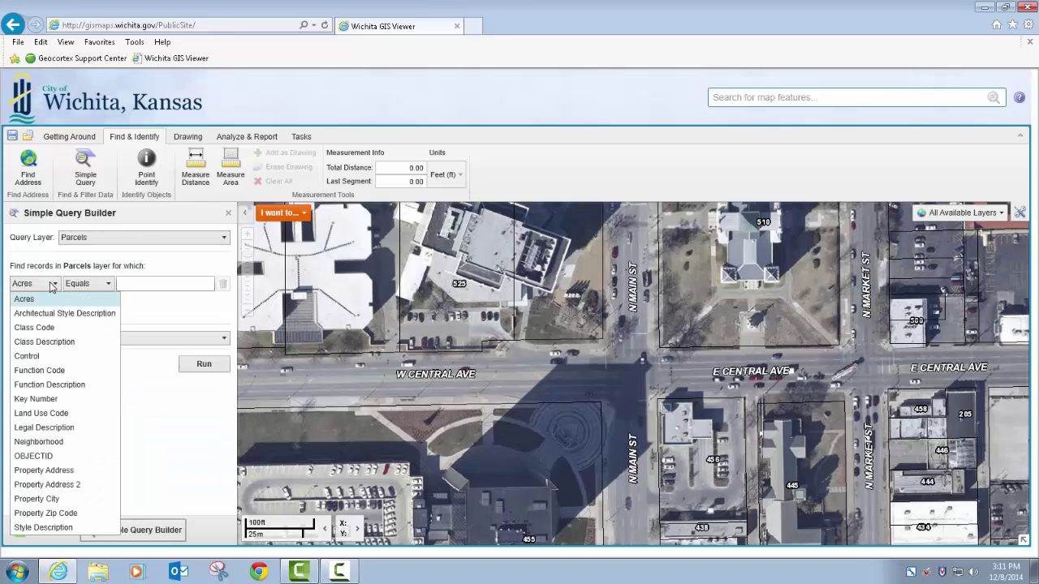
pyautogui.click(65, 299)
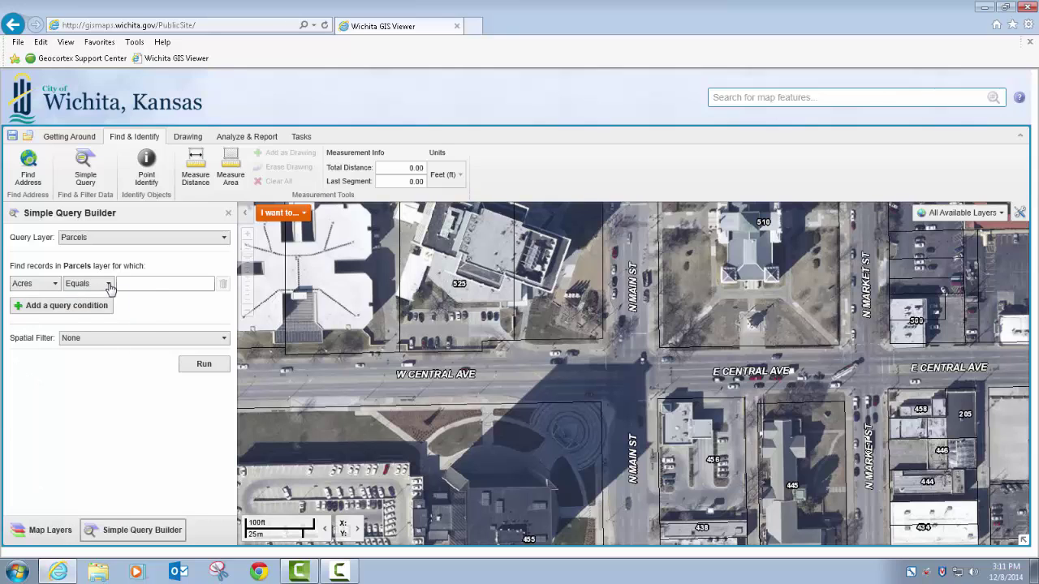
pyautogui.click(110, 285)
pyautogui.click(107, 355)
pyautogui.click(141, 282)
pyautogui.write('2')
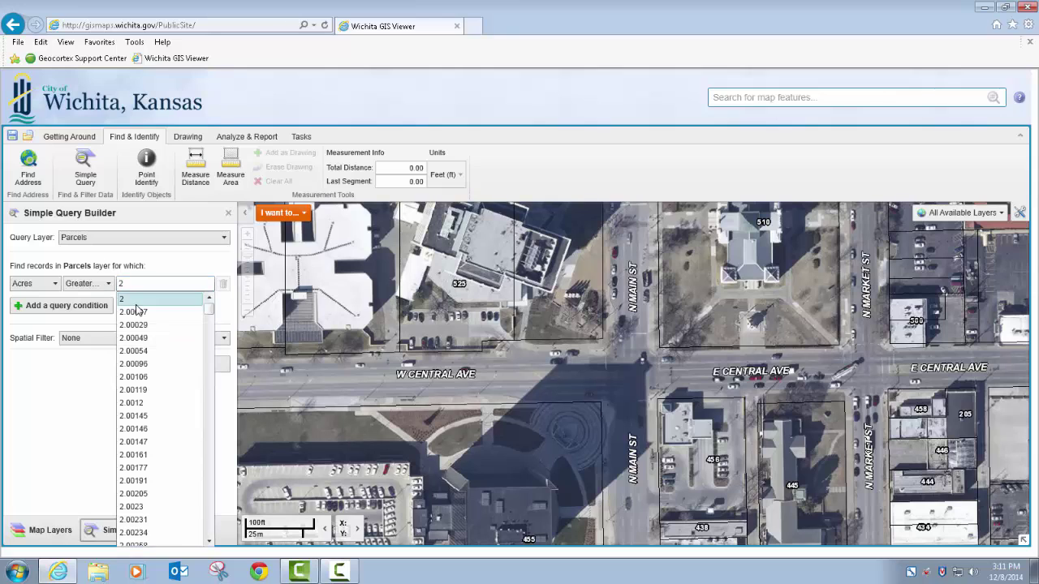
pyautogui.click(136, 304)
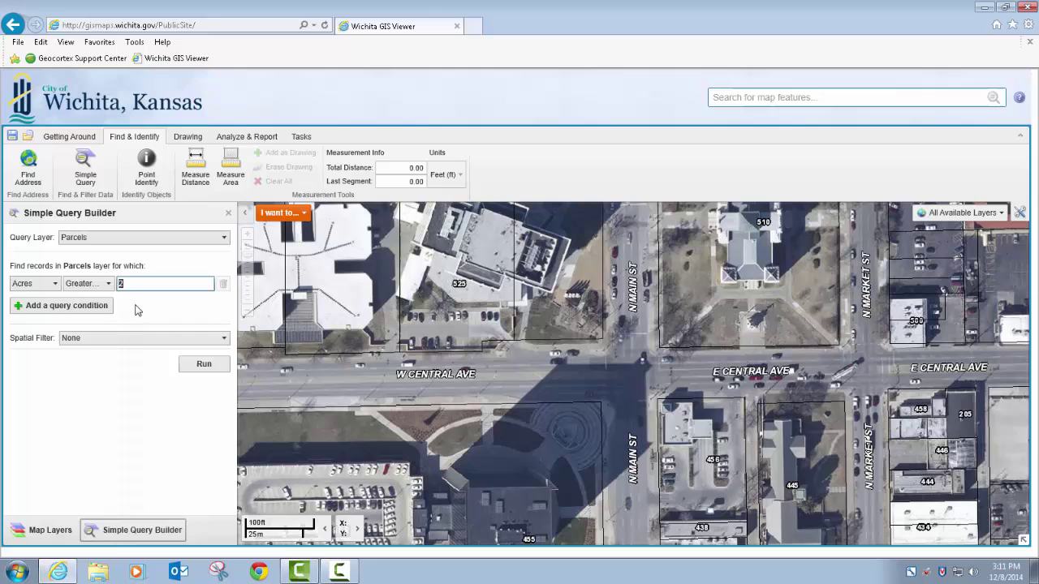
pyautogui.click(203, 365)
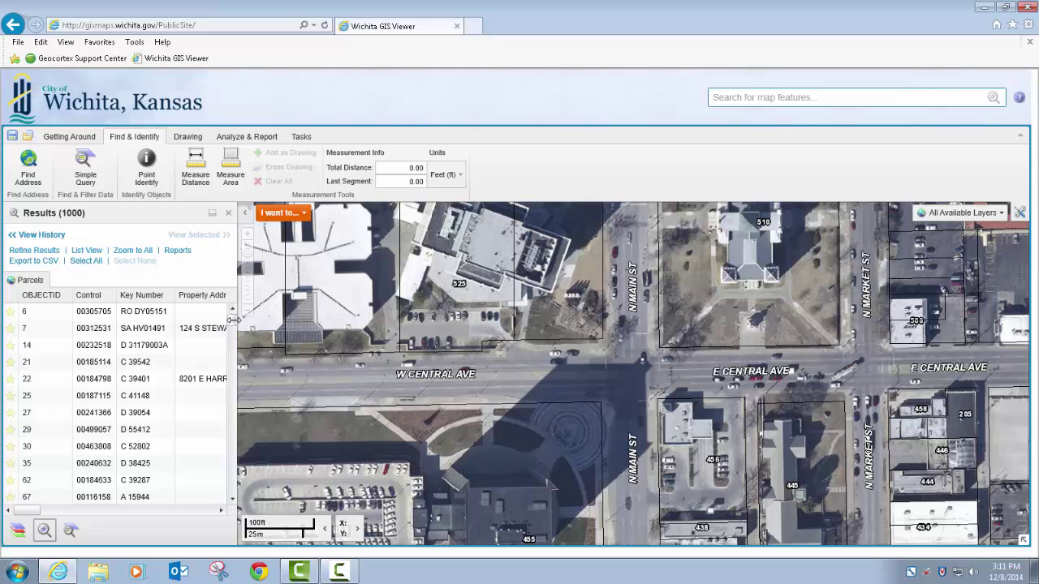
# Step: Browse the 1000 parcel results in list and table views, widening the results panel
pyautogui.moveTo(232, 326); pyautogui.dragTo(229, 305)
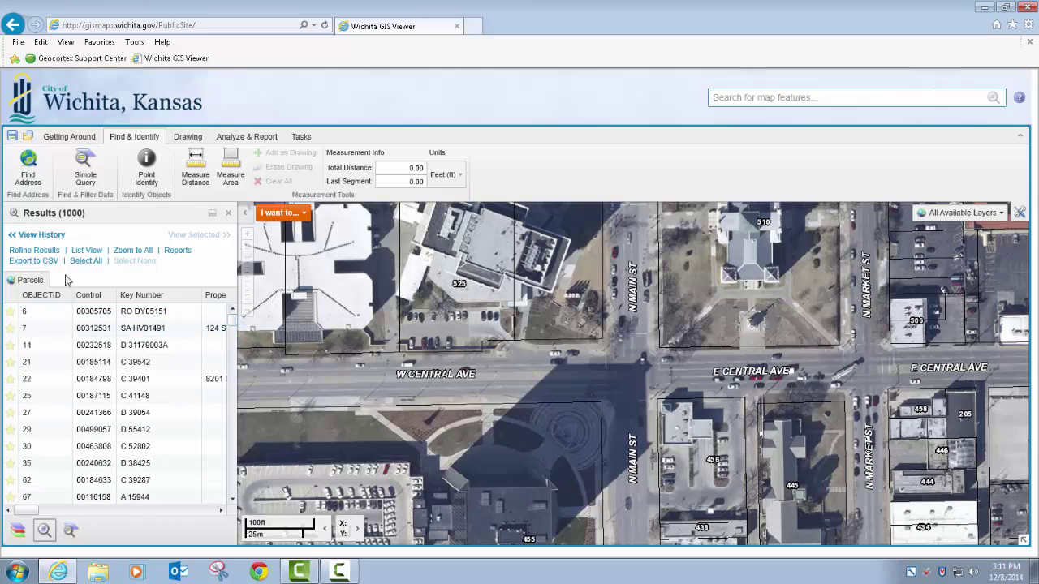
pyautogui.click(87, 250)
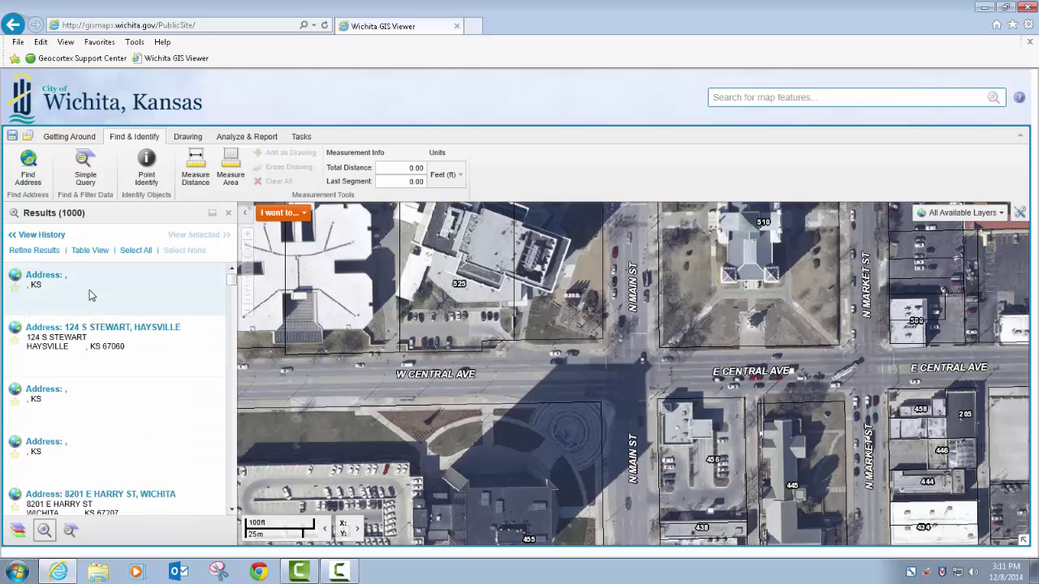
pyautogui.click(93, 252)
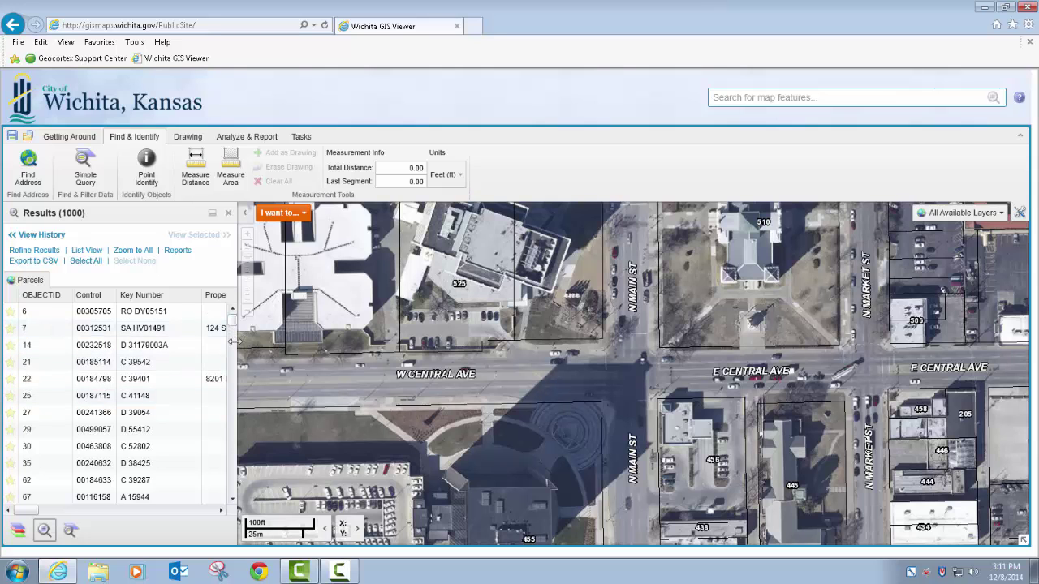
pyautogui.moveTo(233, 342); pyautogui.dragTo(243, 386)
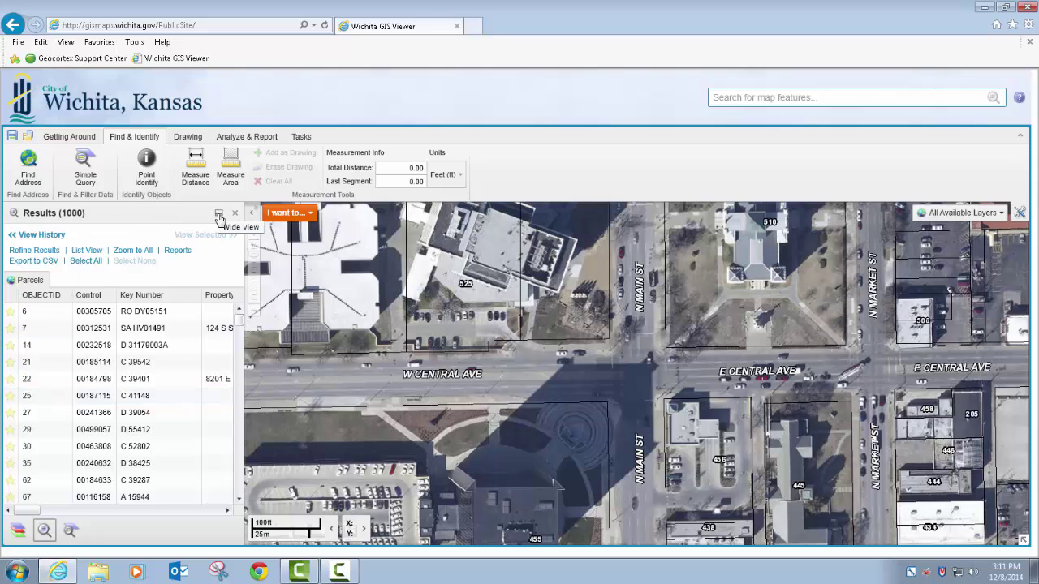
# Step: Dock the results table below the map and zoom to the first three result parcels
pyautogui.click(218, 215)
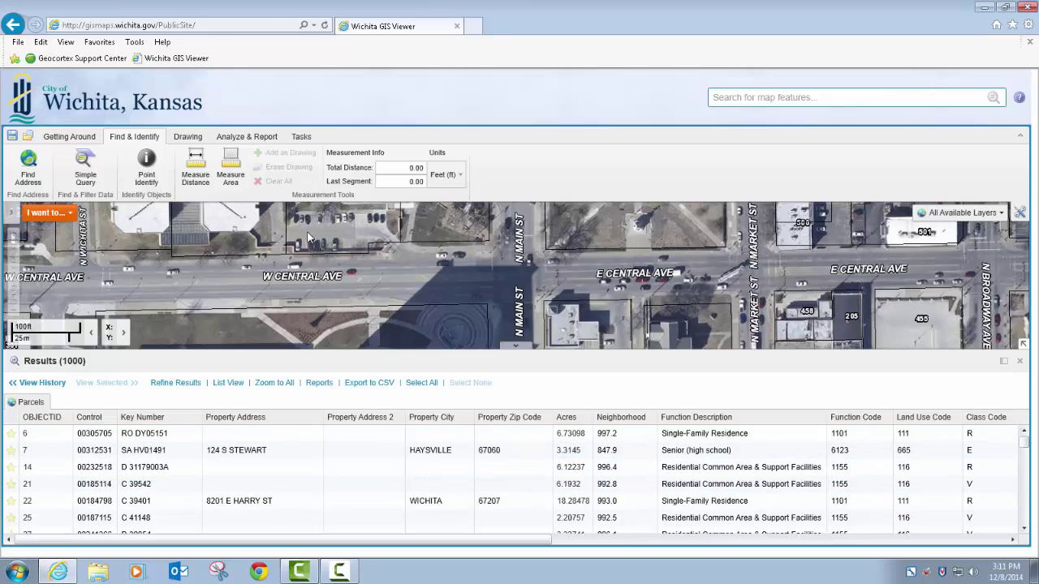
pyautogui.click(145, 432)
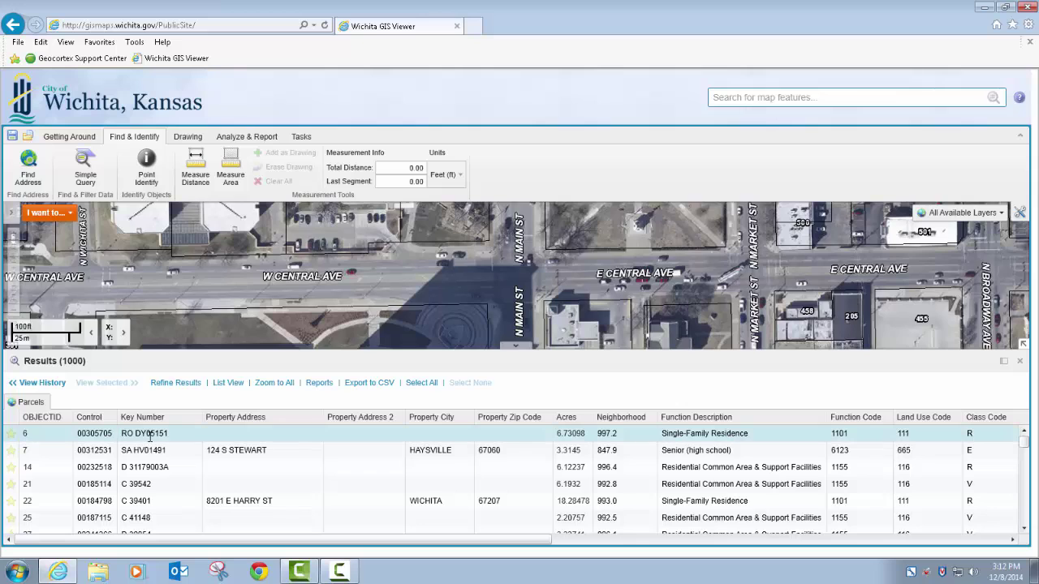
pyautogui.click(152, 450)
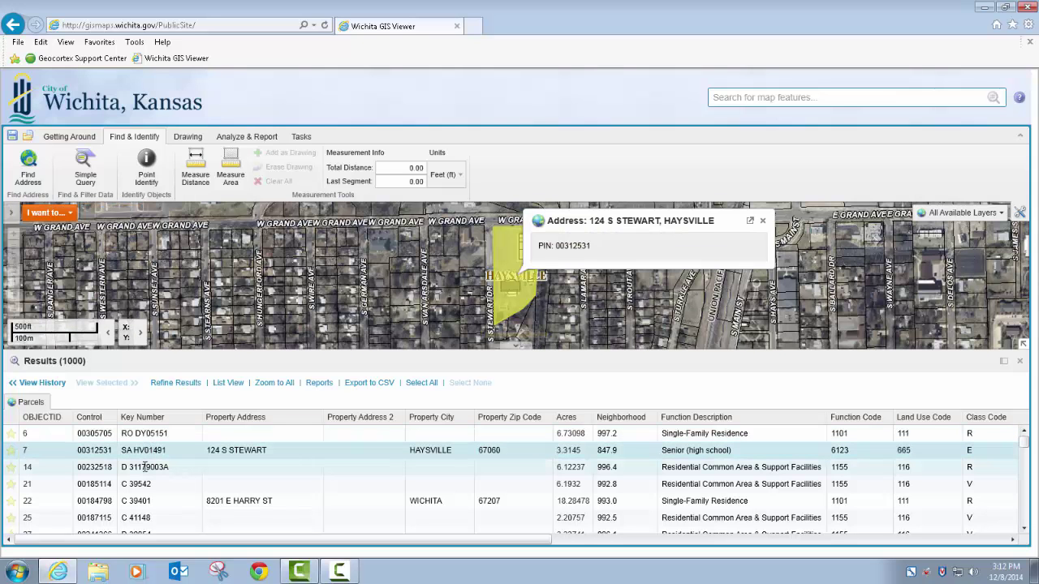
pyautogui.click(145, 466)
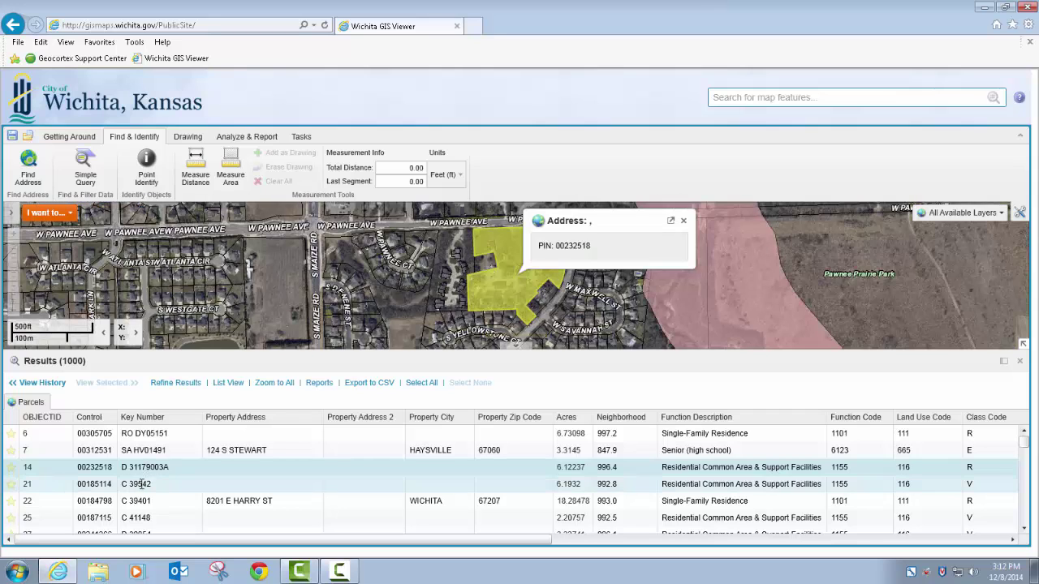
# Step: View two more result parcels, close the popup, and list results beside the map
pyautogui.click(140, 484)
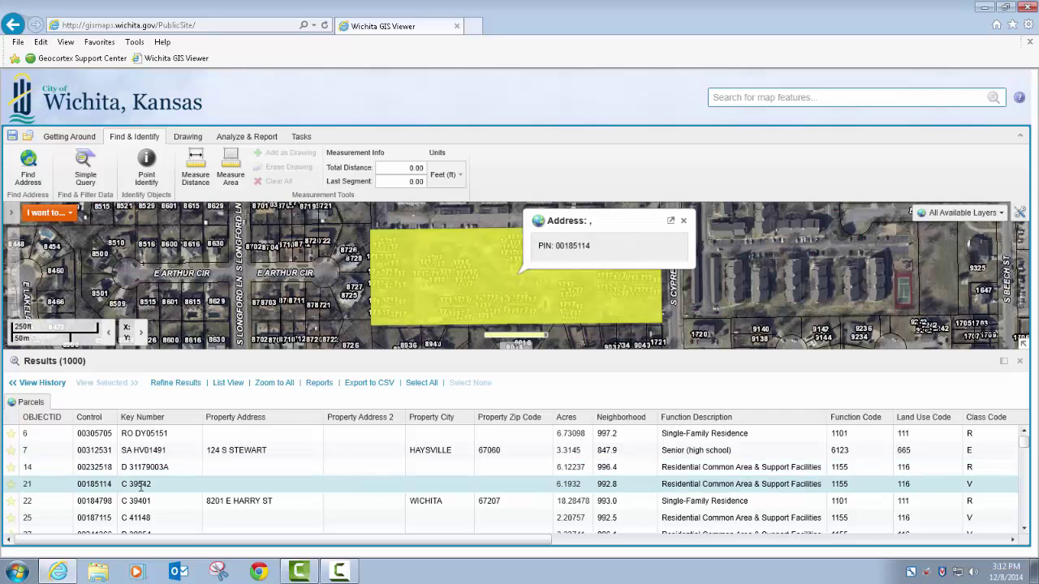
pyautogui.click(139, 500)
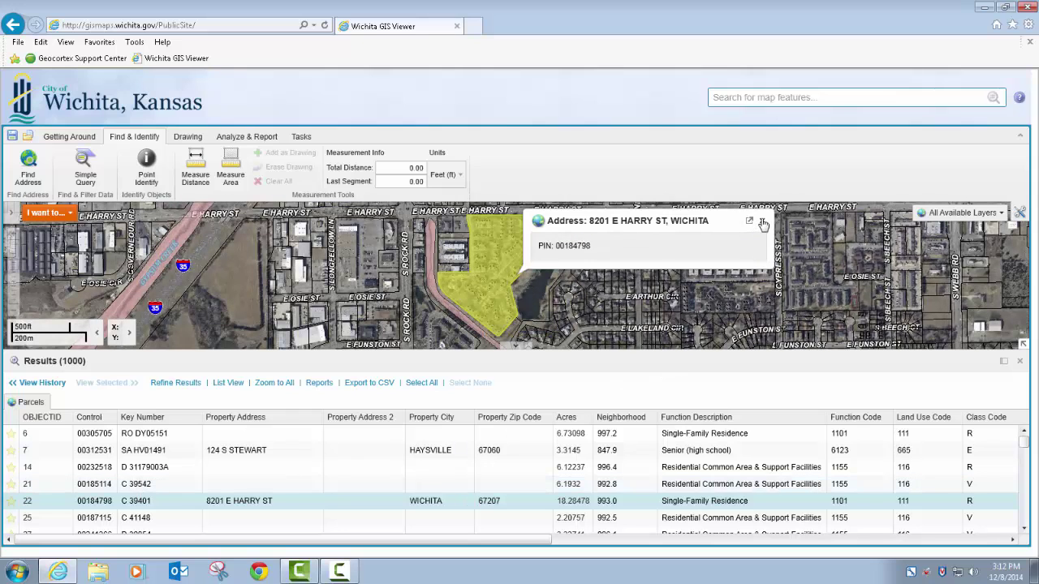
pyautogui.click(762, 222)
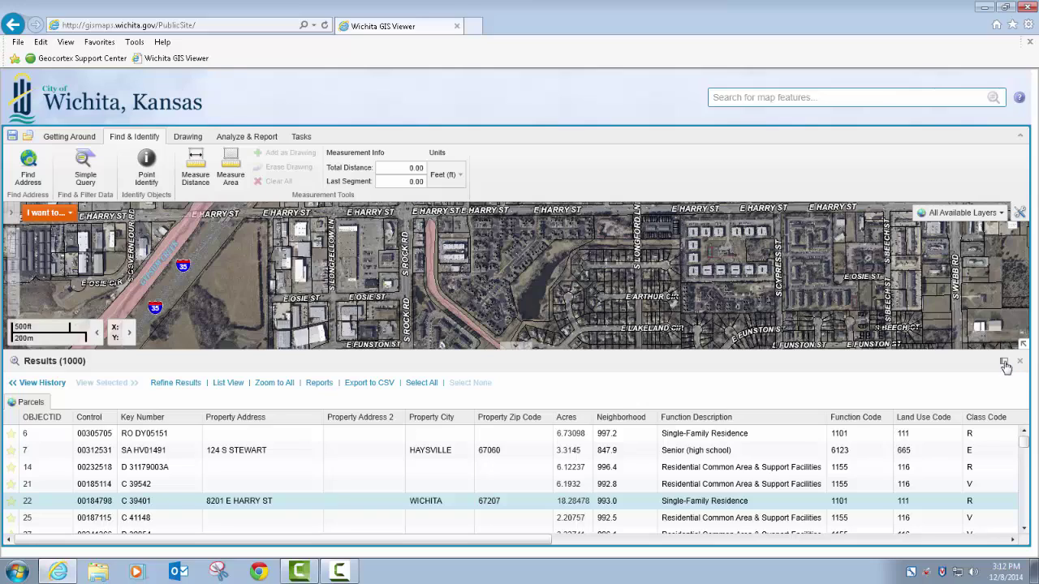
pyautogui.click(1003, 363)
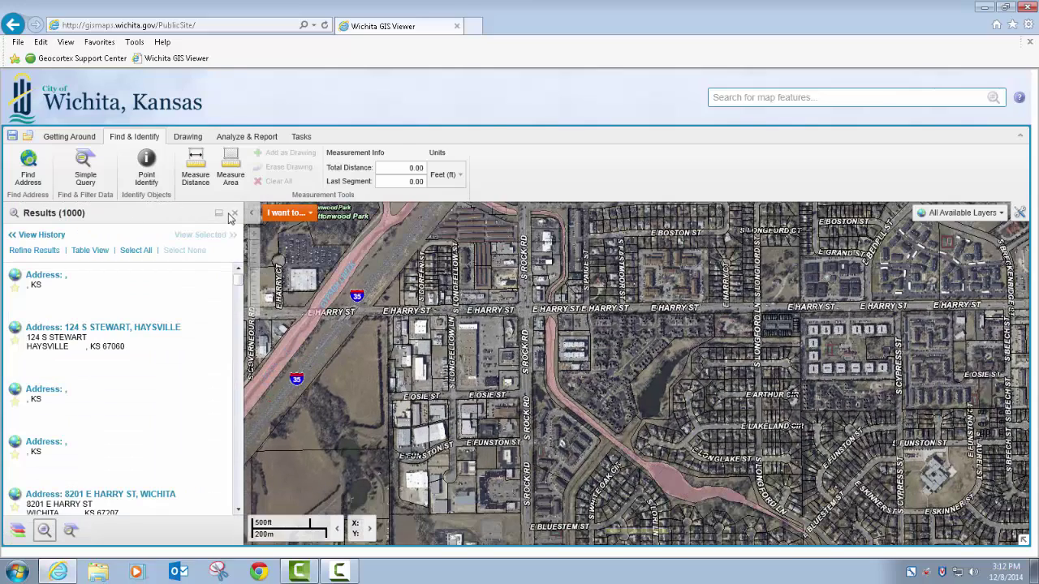
# Step: Close the results and choose Historic Sites as the query layer
pyautogui.click(233, 213)
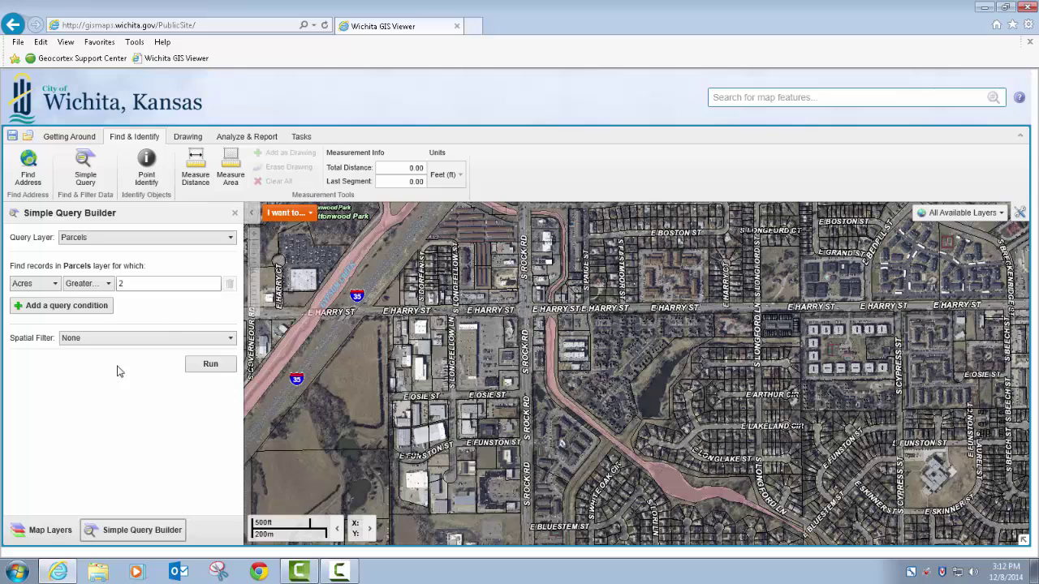
pyautogui.click(102, 239)
pyautogui.scroll(-6, 151, 379)
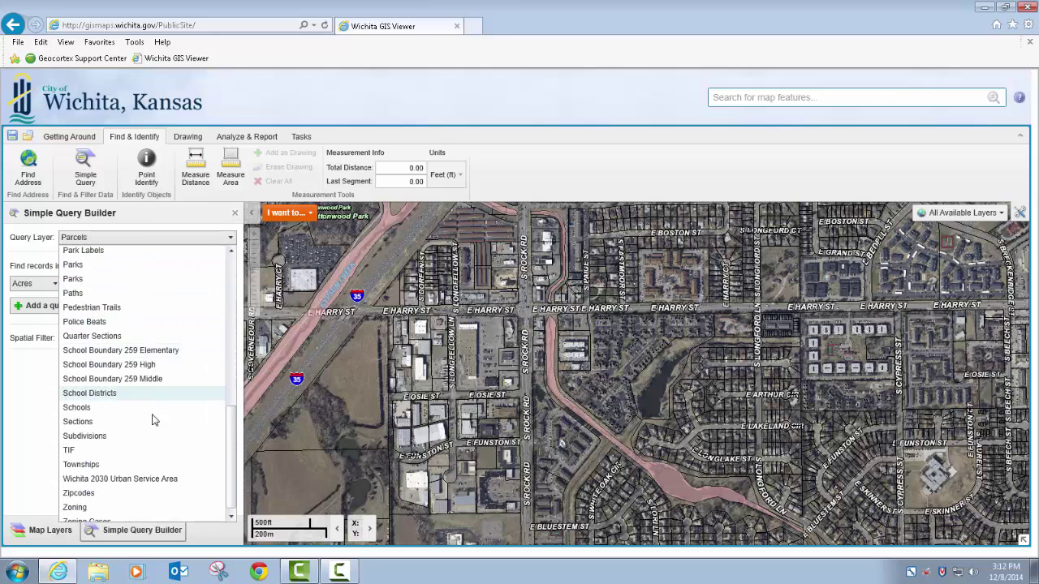
pyautogui.scroll(5, 154, 426)
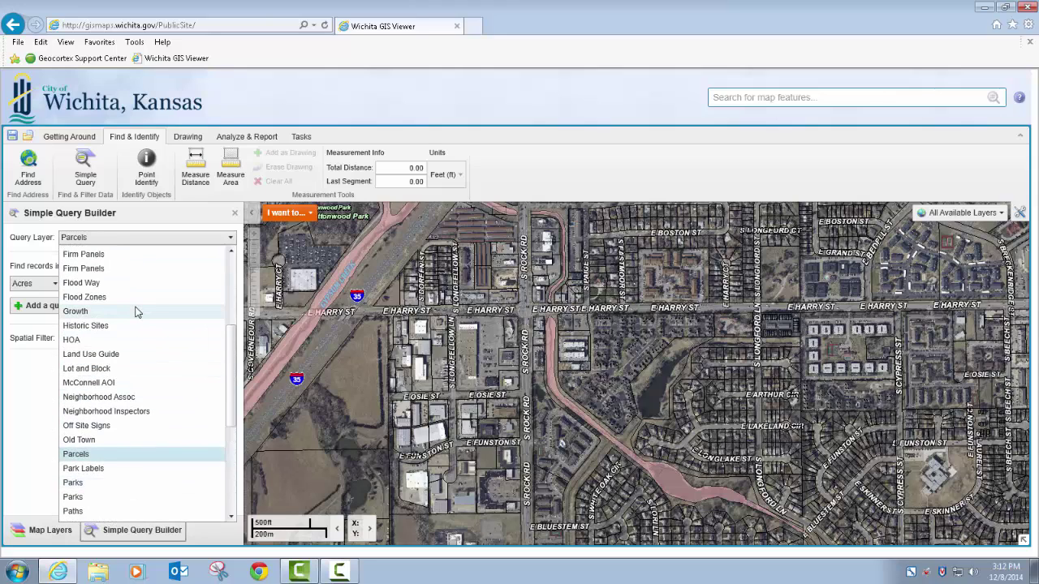
pyautogui.click(133, 327)
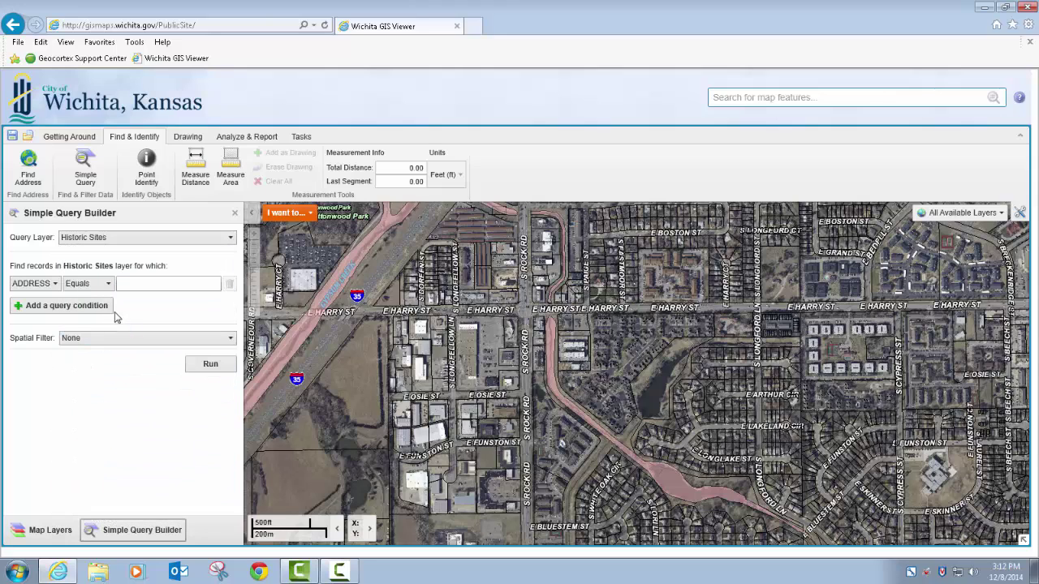
# Step: Set the query condition to SITENAME Equals CHAPMAN-NOBLE HOUSE
pyautogui.click(56, 284)
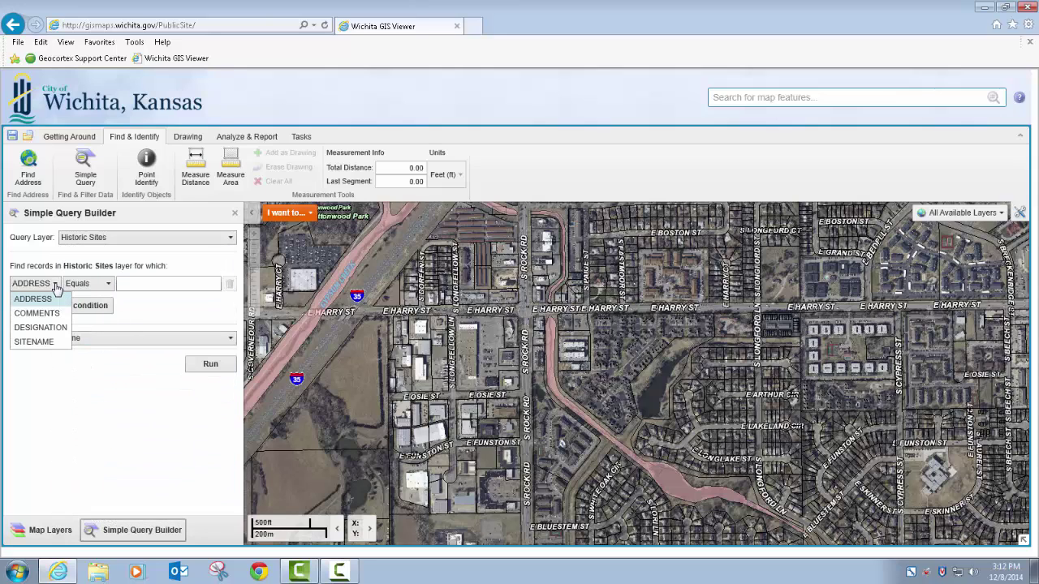
pyautogui.click(40, 342)
pyautogui.click(127, 288)
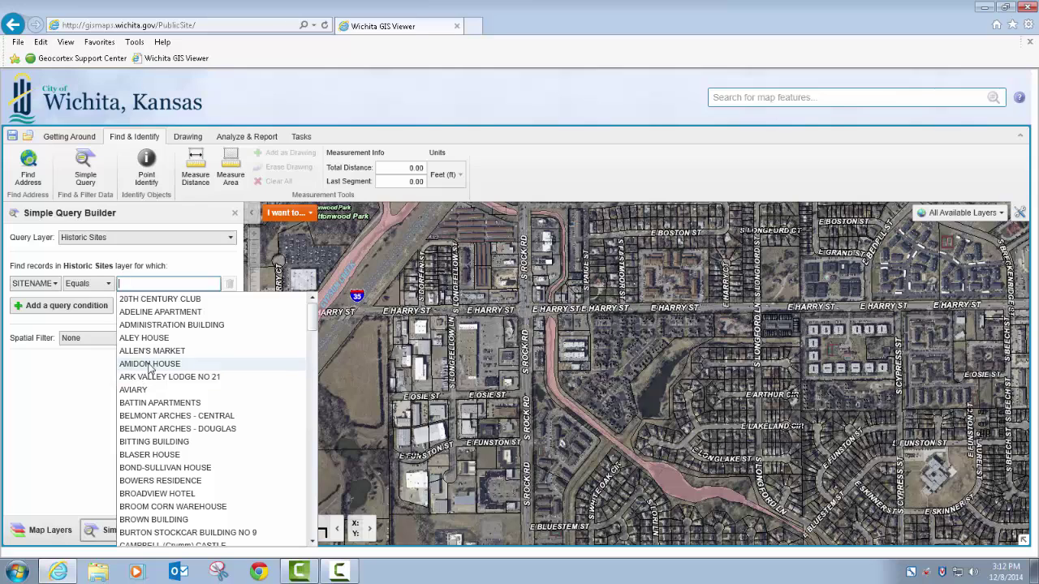
pyautogui.scroll(-5, 154, 375)
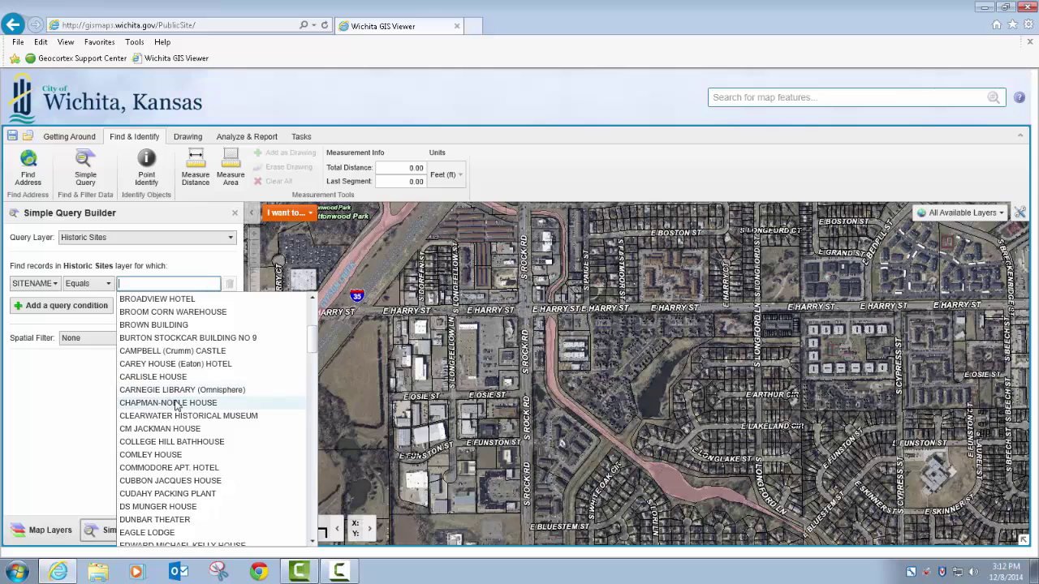
pyautogui.click(176, 404)
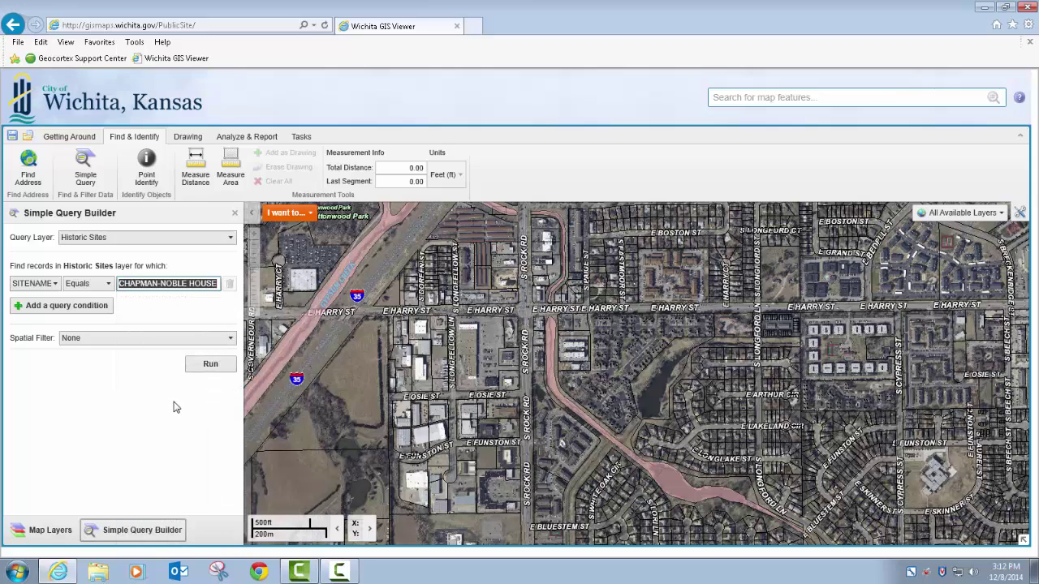
# Step: Add a second query condition on DESIGNATION using Equals
pyautogui.click(68, 306)
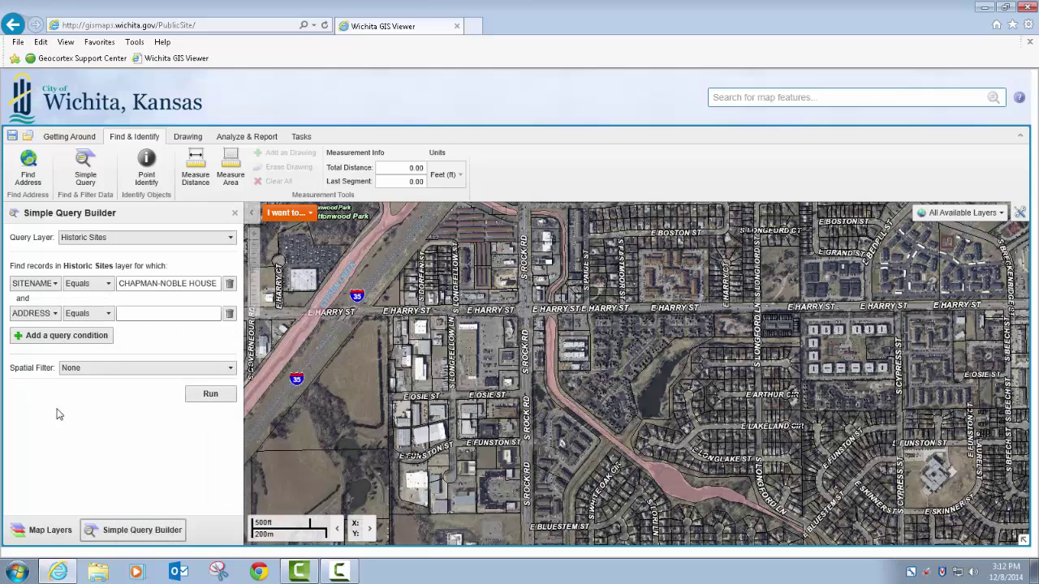
pyautogui.click(137, 314)
pyautogui.click(54, 315)
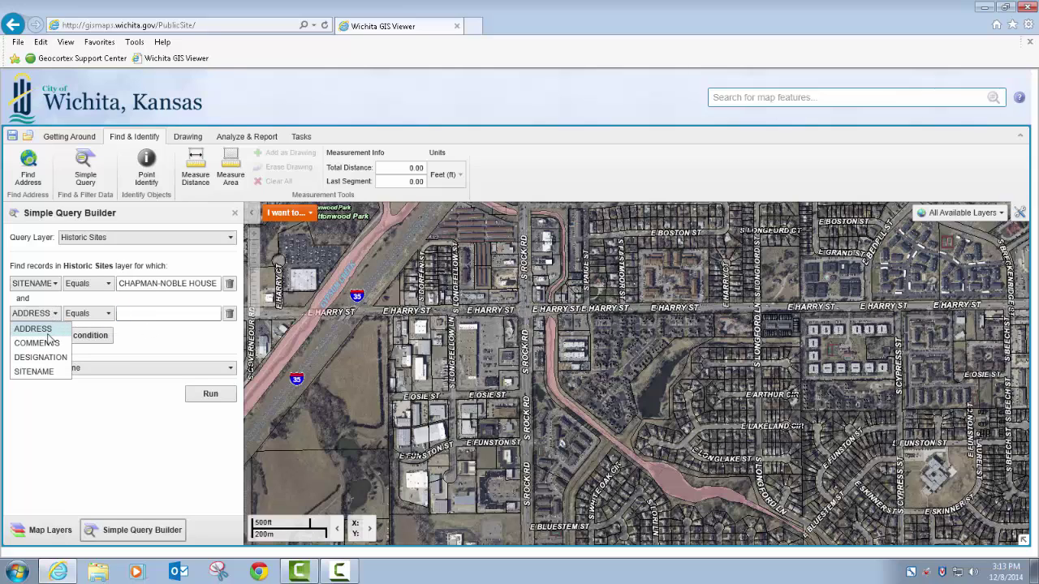
pyautogui.click(48, 358)
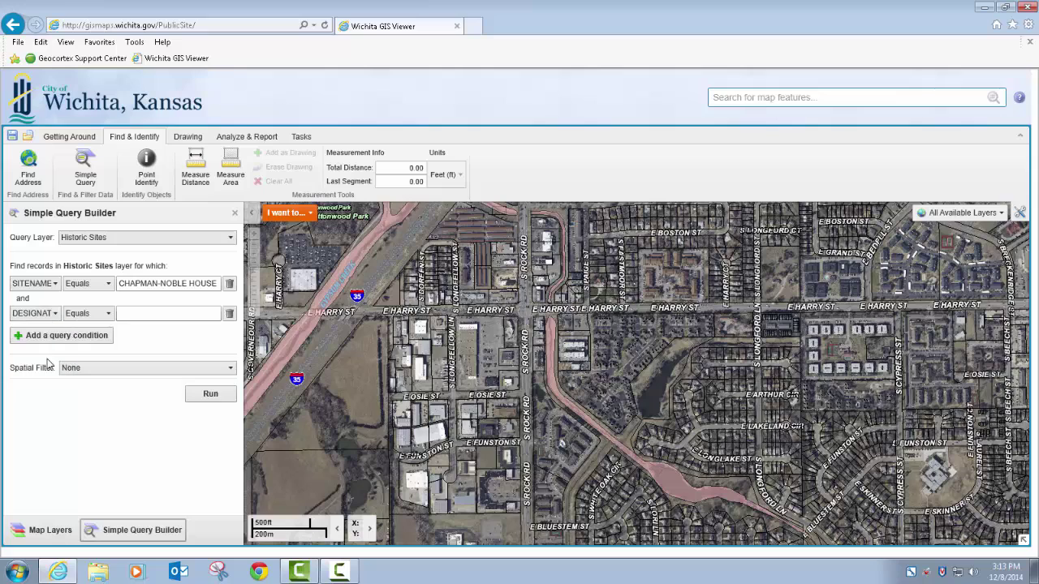
pyautogui.click(109, 317)
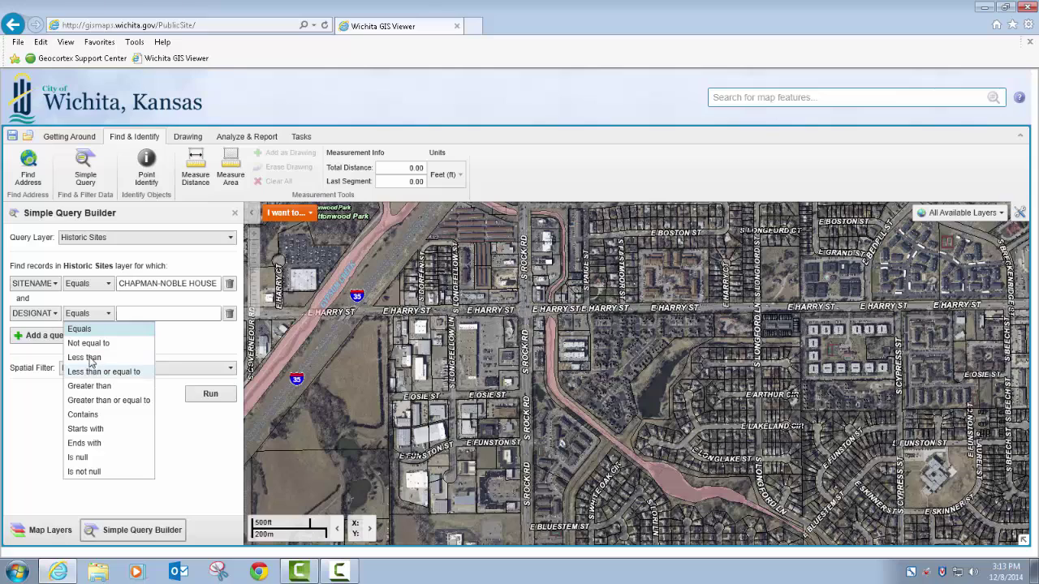
pyautogui.click(91, 329)
# Step: Pick STATE/NATIONAL as the designation value and run the query
pyautogui.click(126, 314)
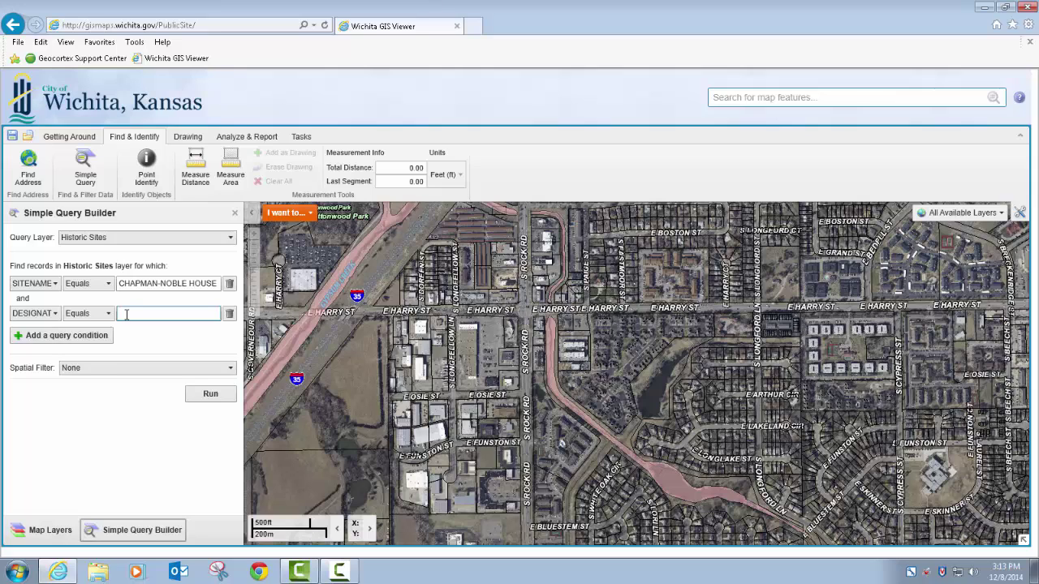
pyautogui.click(126, 314)
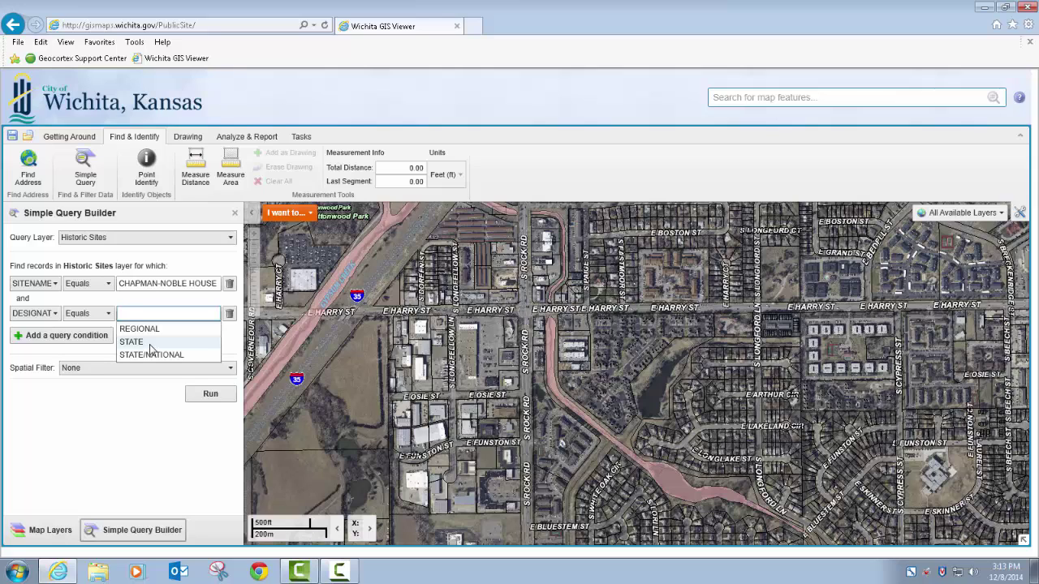
pyautogui.click(152, 355)
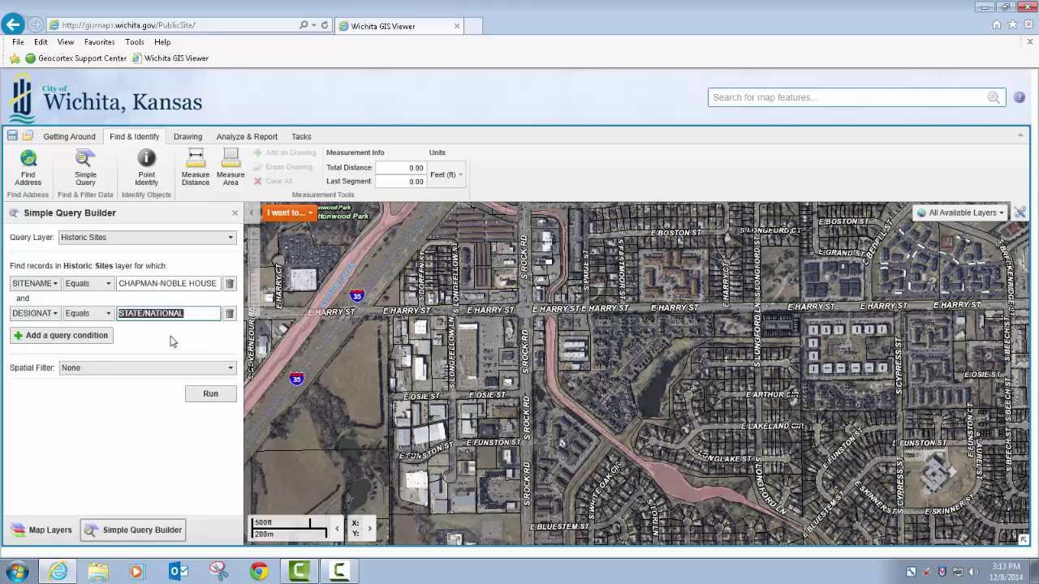
pyautogui.click(208, 396)
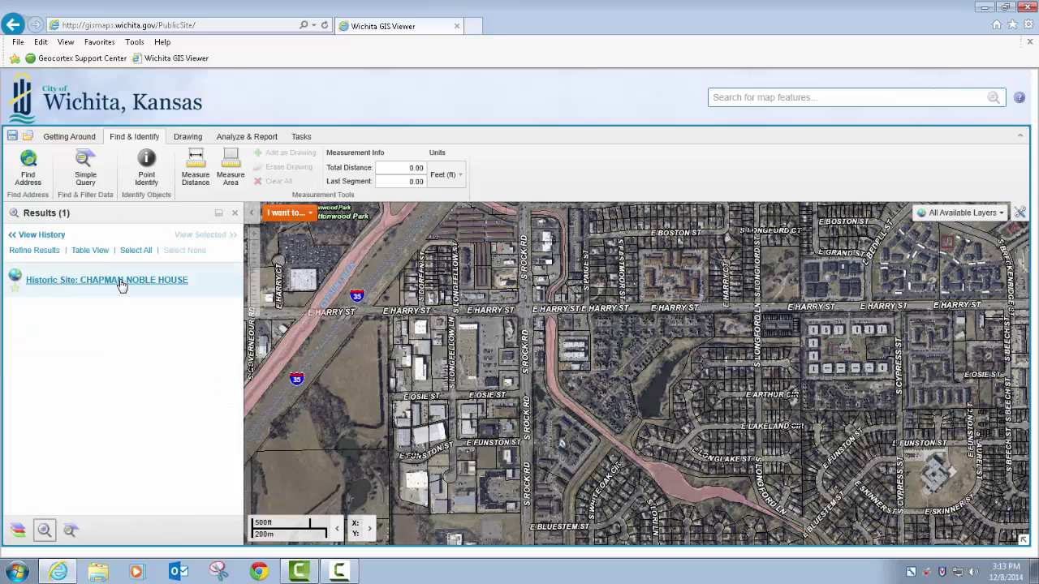
# Step: Open the CHAPMAN-NOBLE HOUSE result details, then zoom the map to its parcel
pyautogui.click(120, 284)
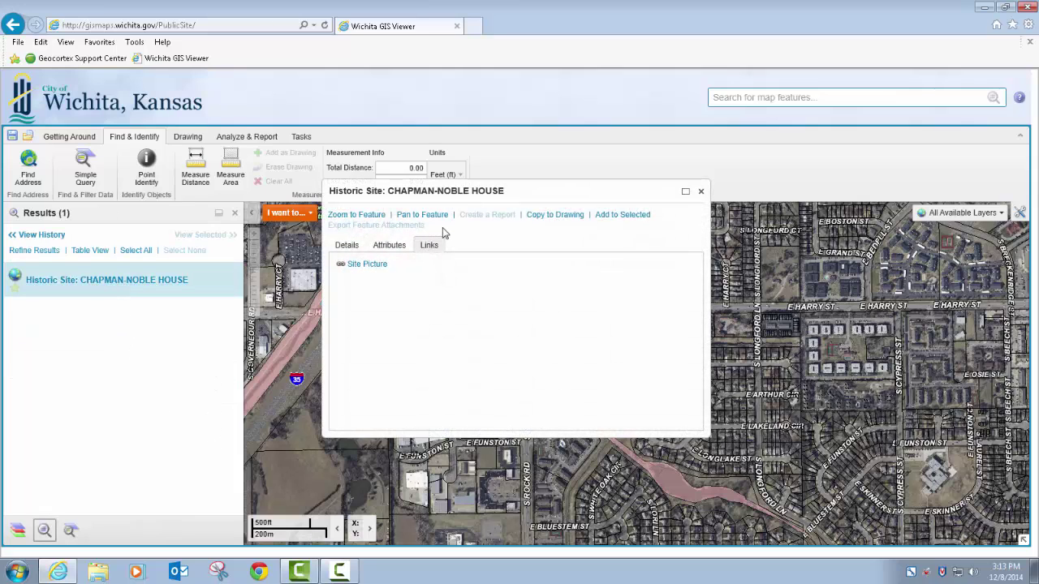
pyautogui.click(700, 192)
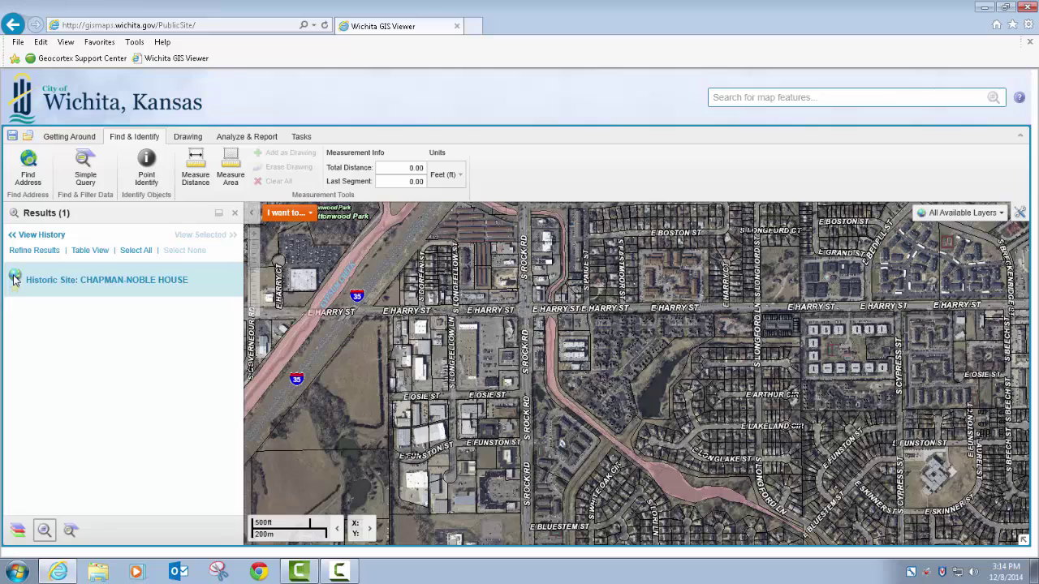
pyautogui.click(14, 279)
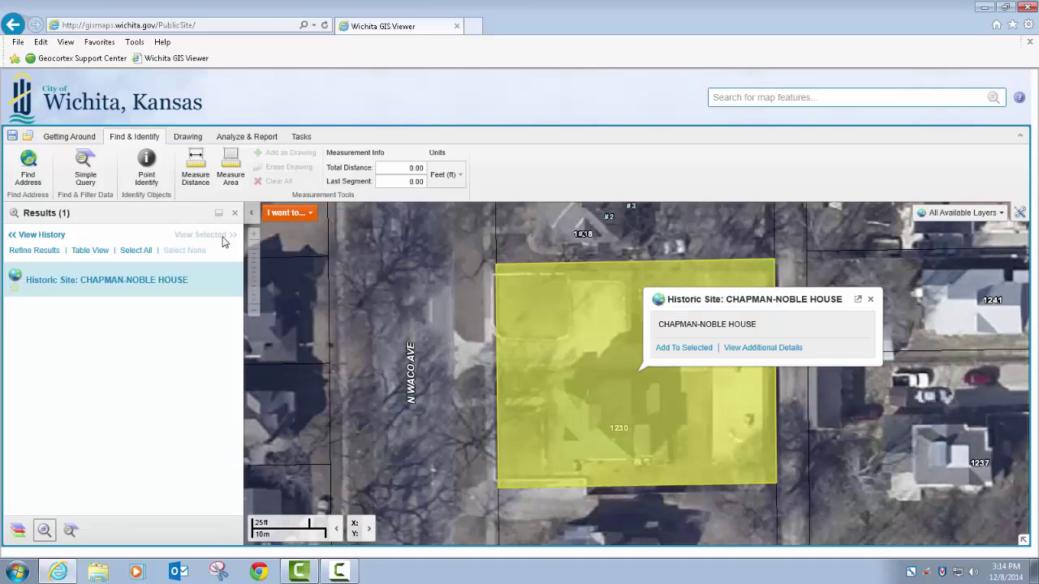
# Step: Show the result as a table and open the site's full details and picture
pyautogui.click(88, 250)
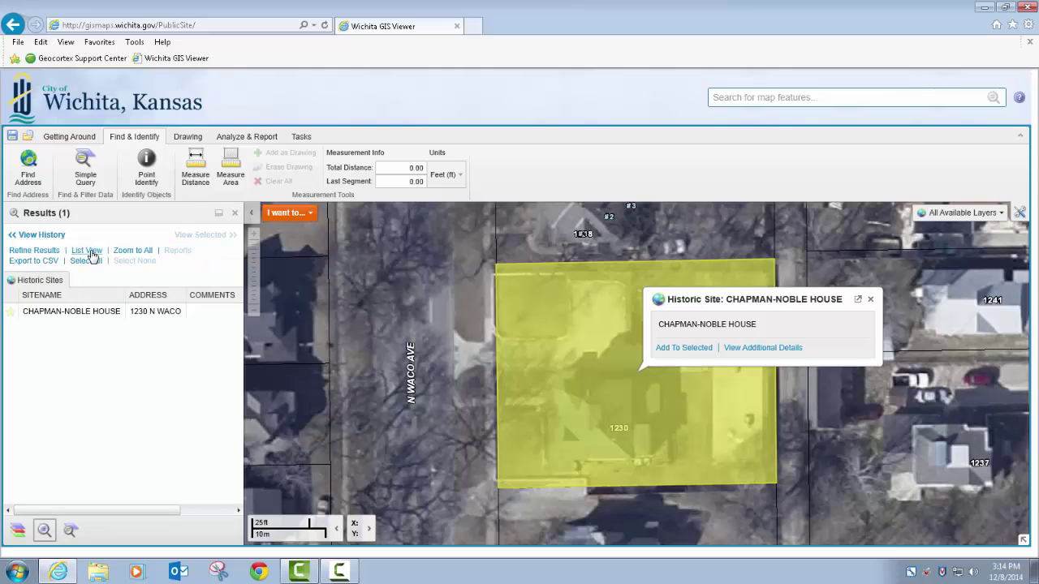
pyautogui.click(77, 312)
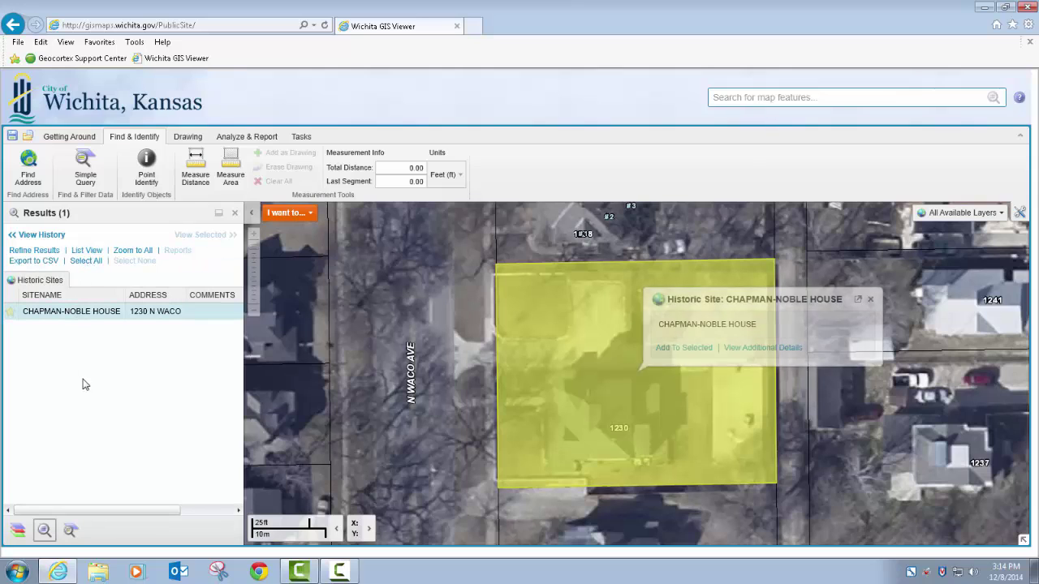
pyautogui.click(763, 349)
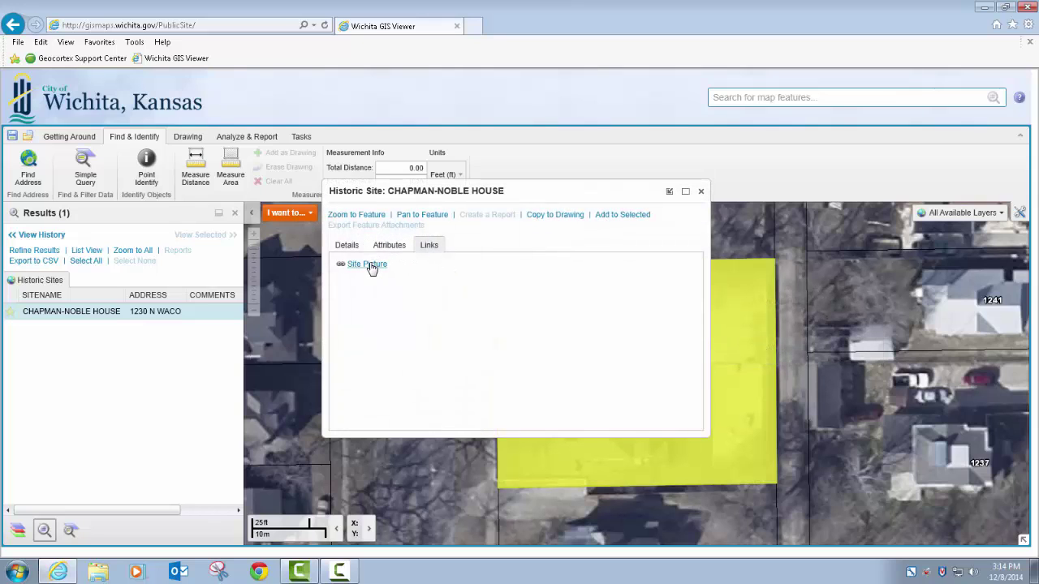
pyautogui.click(369, 265)
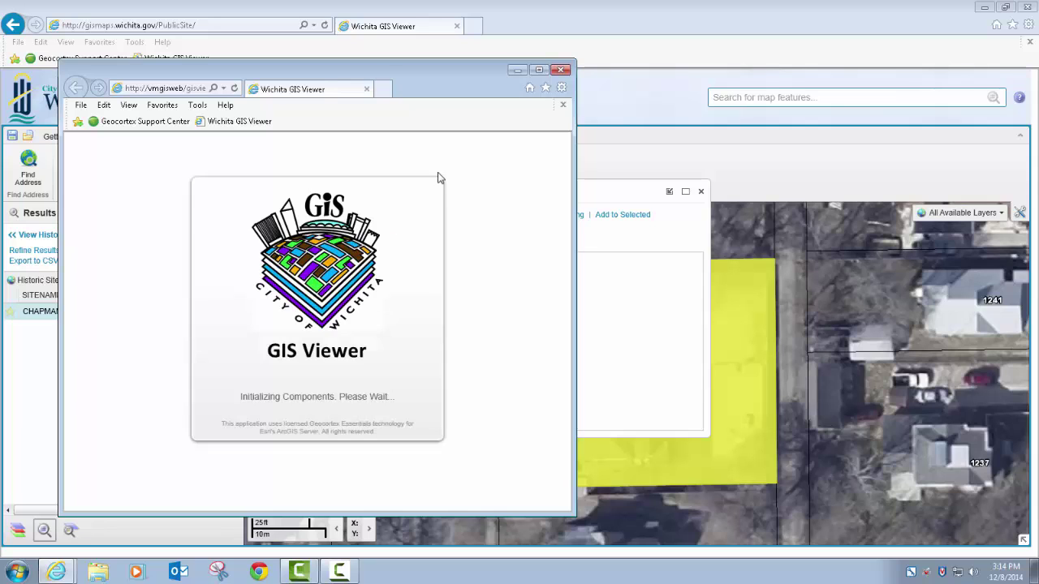
# Step: Close the picture window, the Chapman-Noble House details and the results list
pyautogui.click(561, 71)
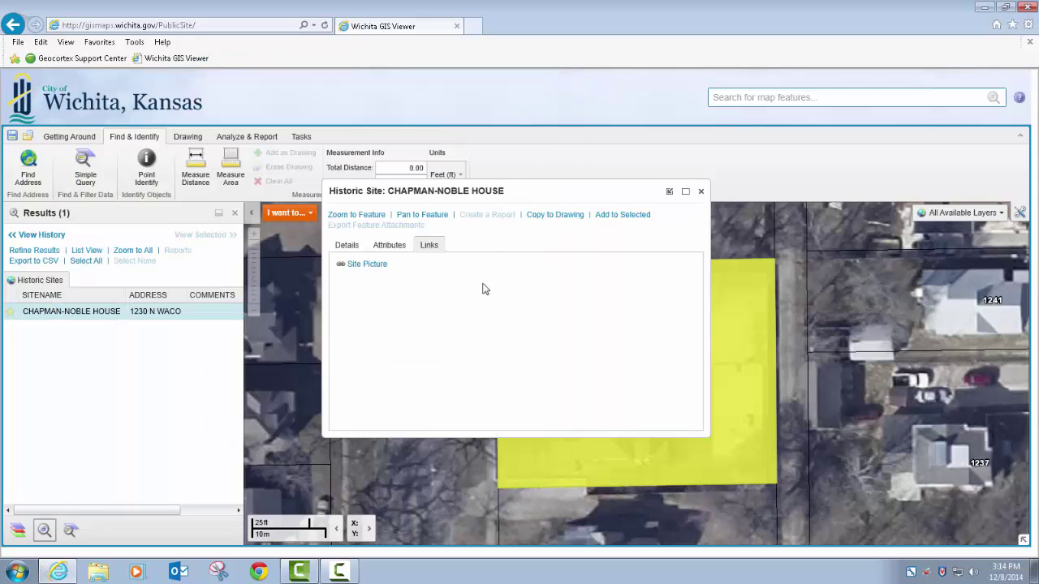
pyautogui.click(699, 192)
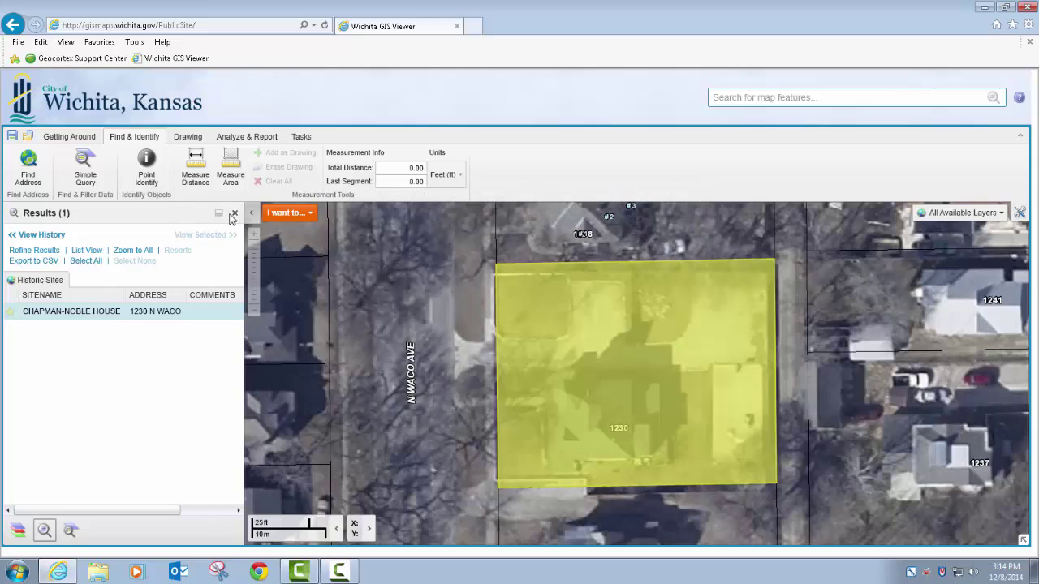
pyautogui.click(235, 213)
# Step: Close the query panel and turn on the Flood Zones sub-layer
pyautogui.click(235, 213)
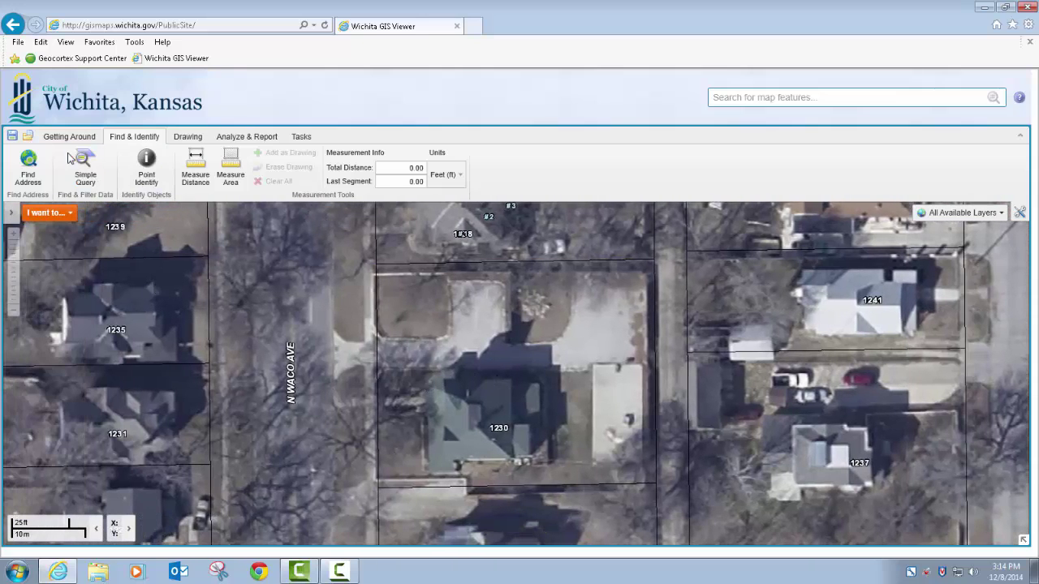
pyautogui.click(146, 168)
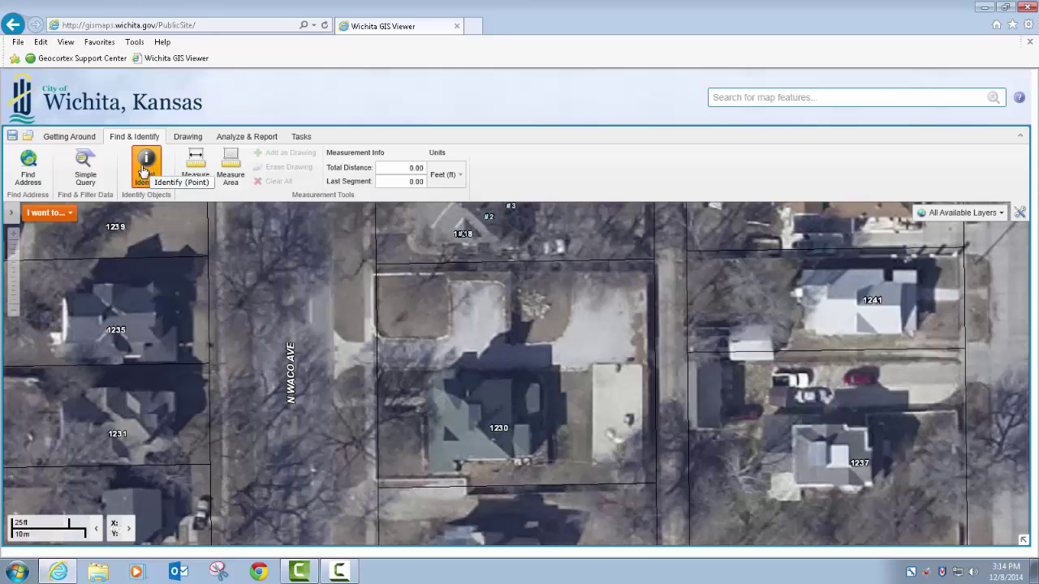
pyautogui.click(14, 219)
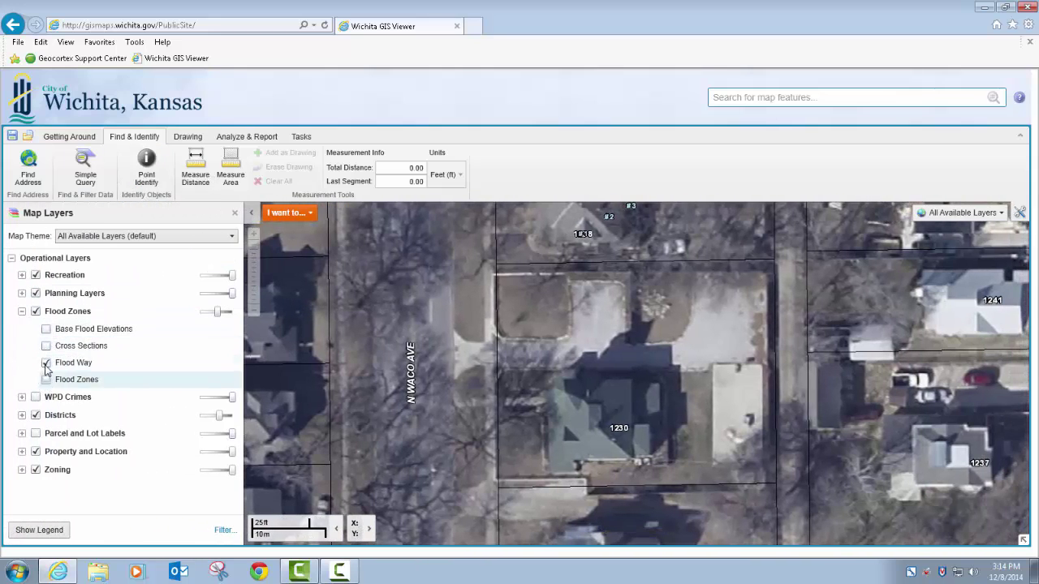
pyautogui.click(47, 380)
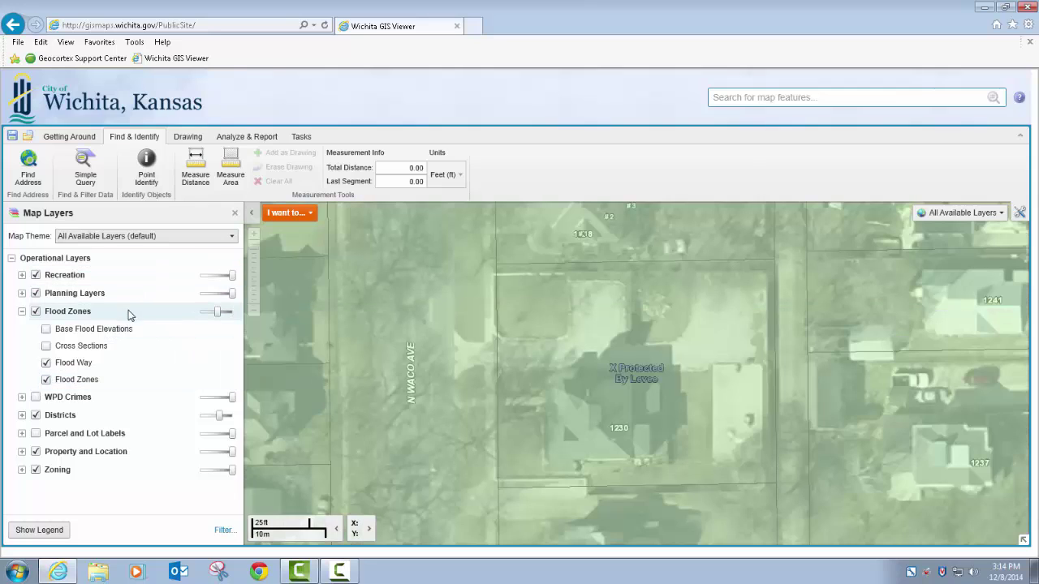
pyautogui.click(146, 166)
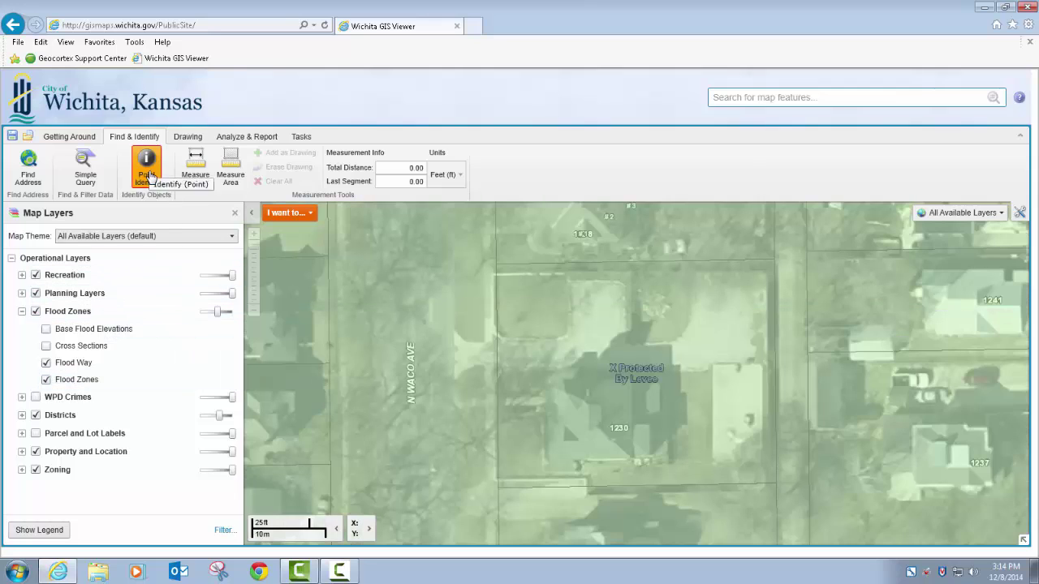
pyautogui.click(559, 359)
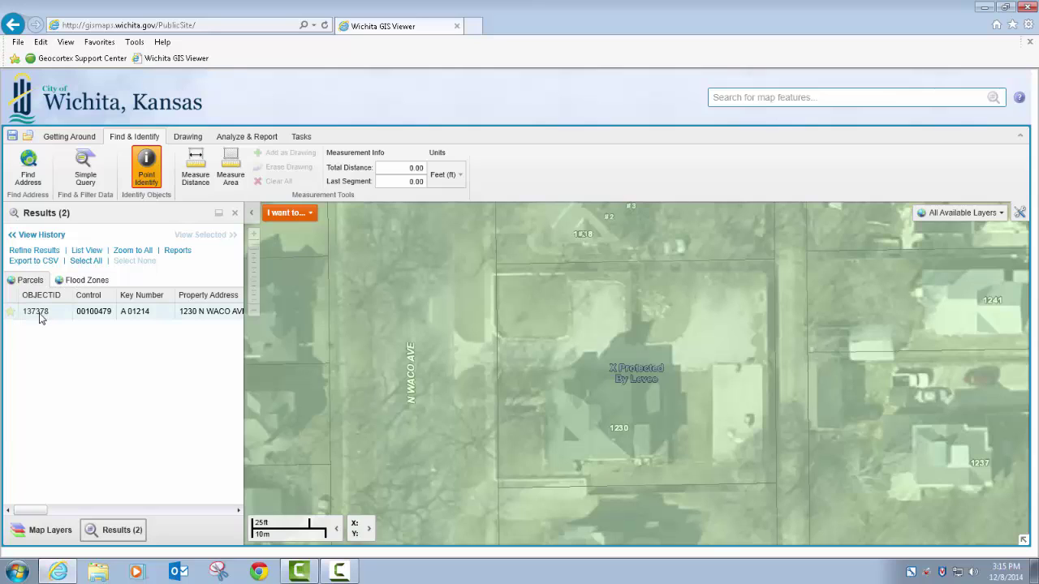
pyautogui.moveTo(40, 318)
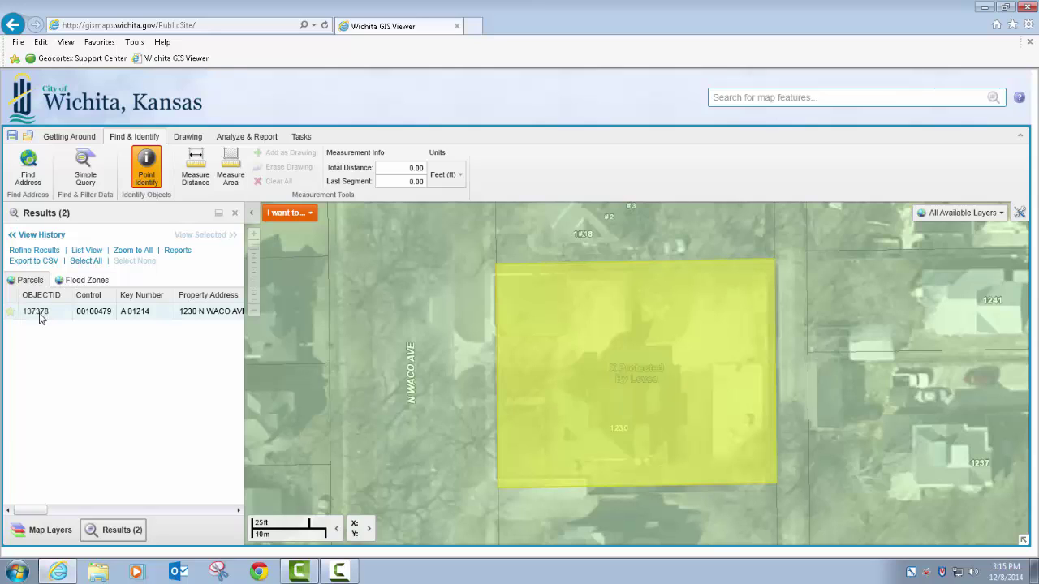
# Step: Show the Flood Zones results and zoom to flood zone 1461 (20173C, zone X)
pyautogui.click(81, 281)
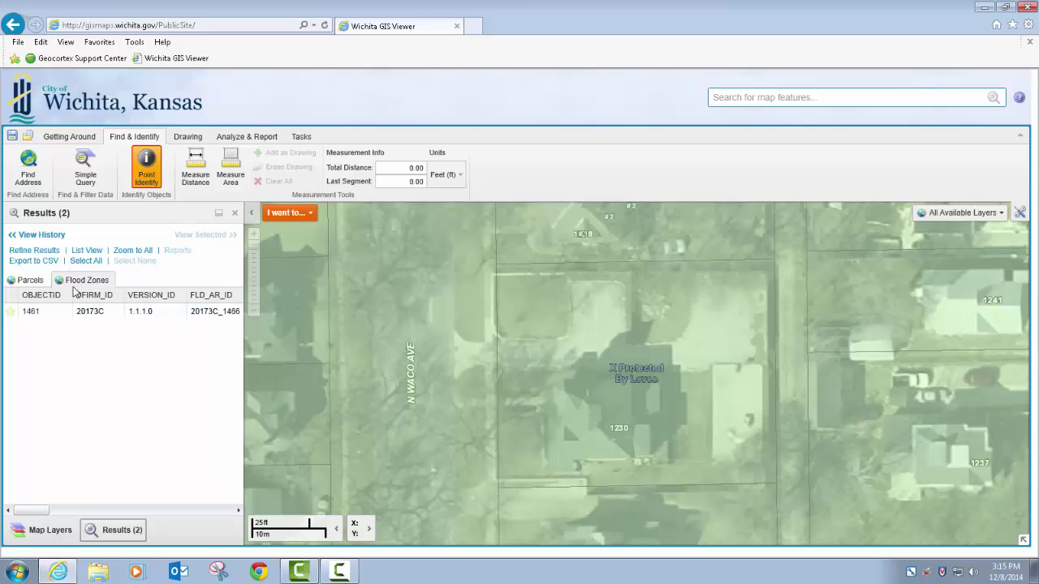
pyautogui.moveTo(66, 315)
pyautogui.click(80, 311)
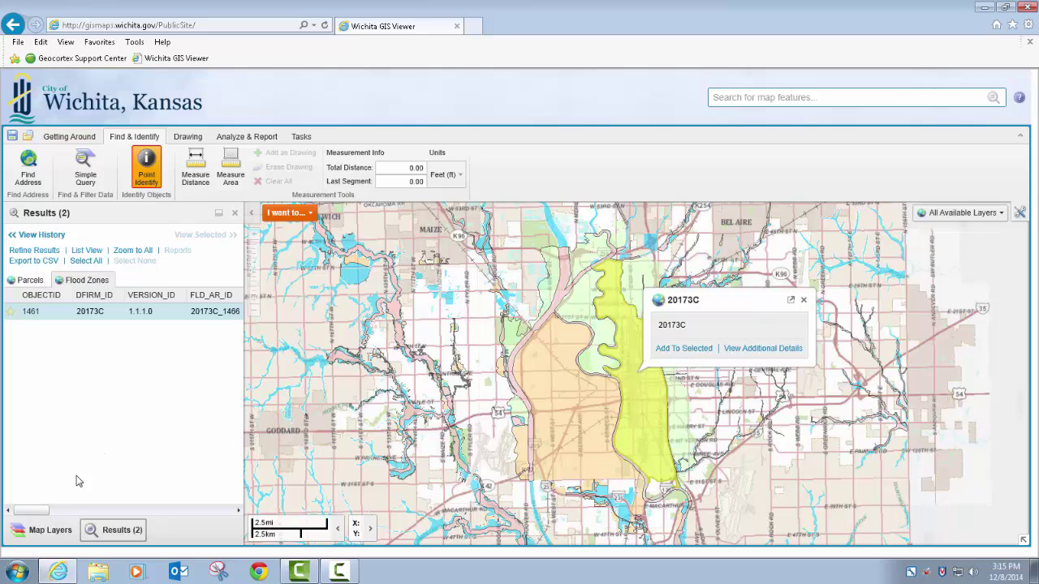
pyautogui.moveTo(41, 509)
pyautogui.mouseDown()
pyautogui.moveTo(83, 514)
pyautogui.moveTo(24, 509)
pyautogui.mouseUp()
pyautogui.click(81, 141)
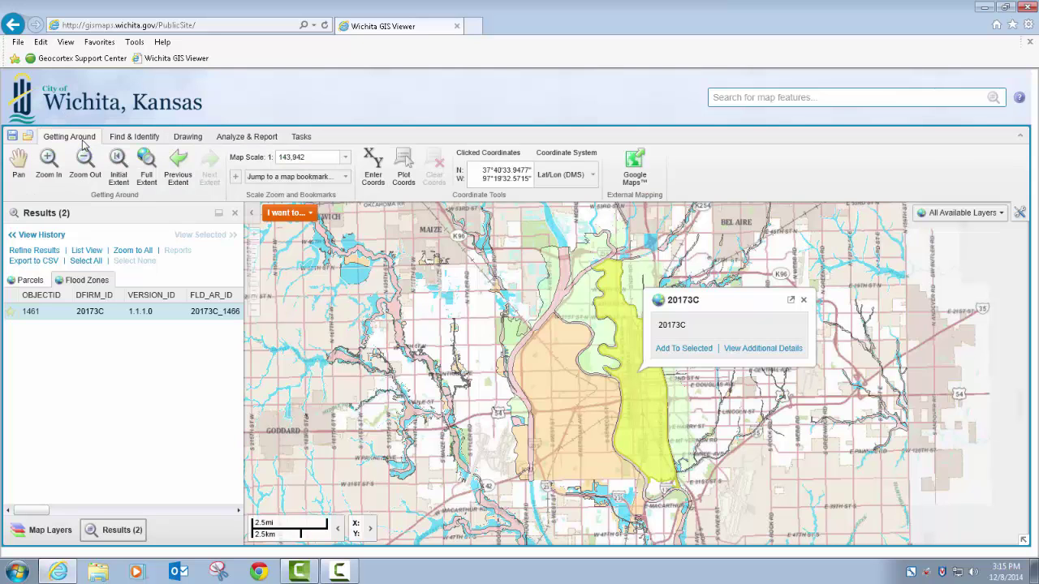
pyautogui.click(175, 165)
pyautogui.click(173, 166)
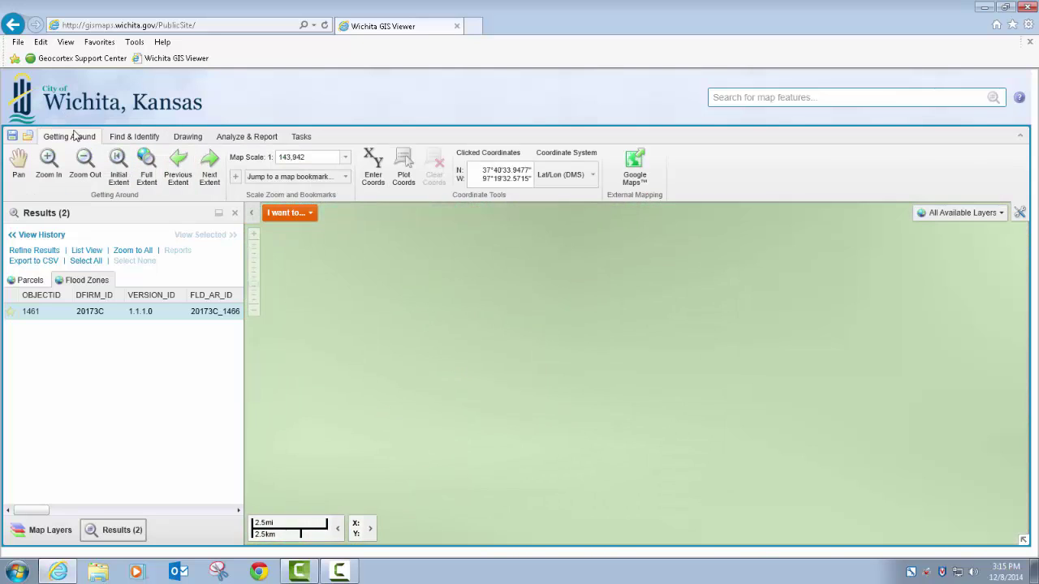
# Step: Identify what's here at the lot from the map's quick actions, then close the results
pyautogui.click(134, 136)
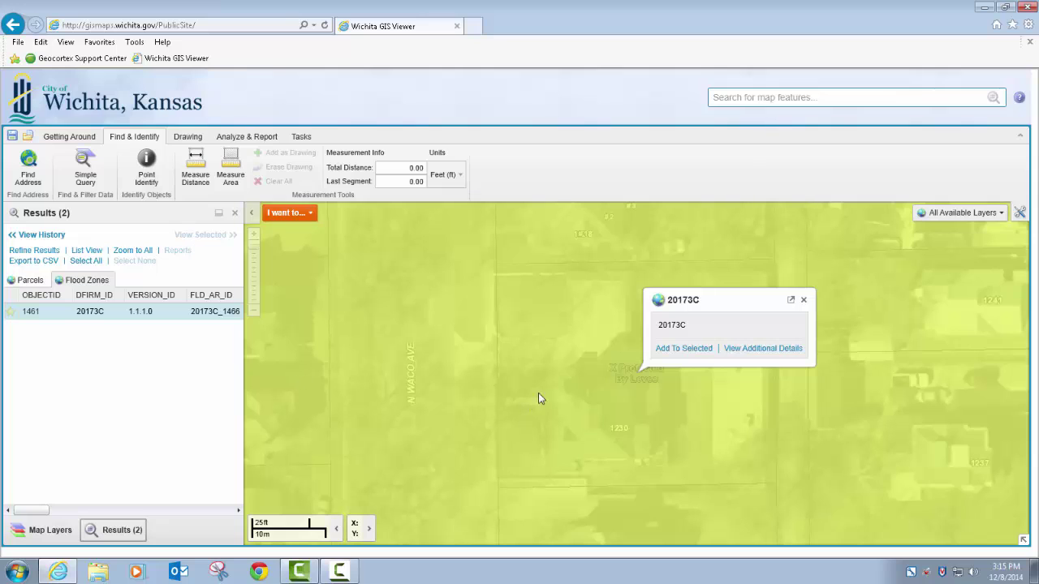
pyautogui.rightClick(590, 350)
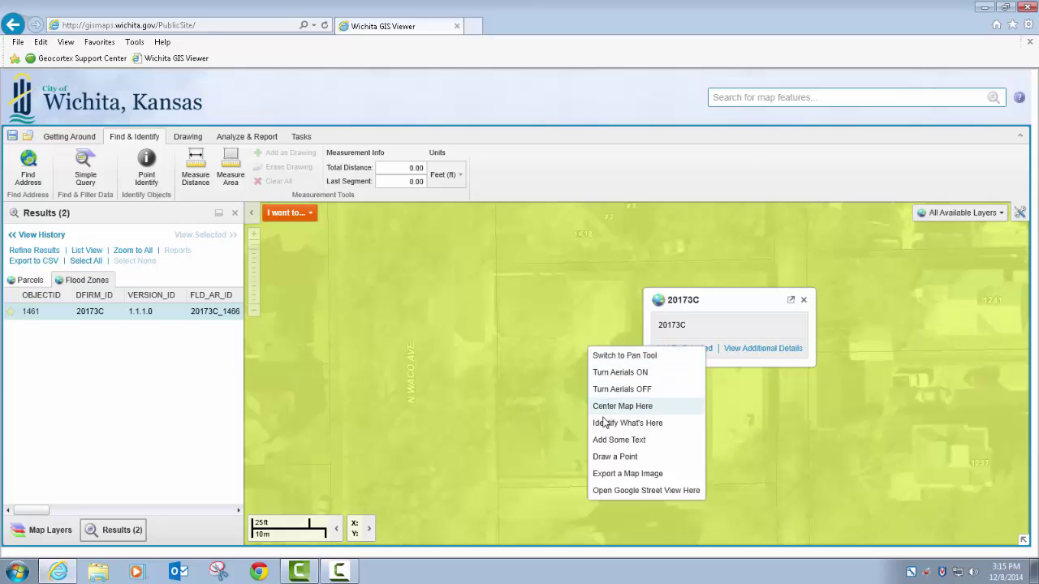
pyautogui.click(601, 423)
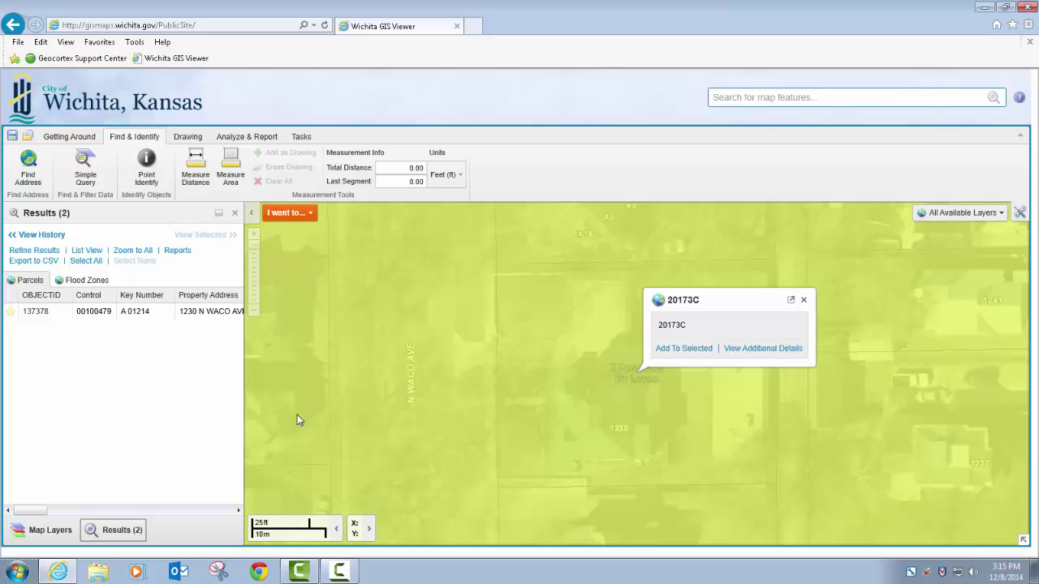
pyautogui.rightClick(482, 326)
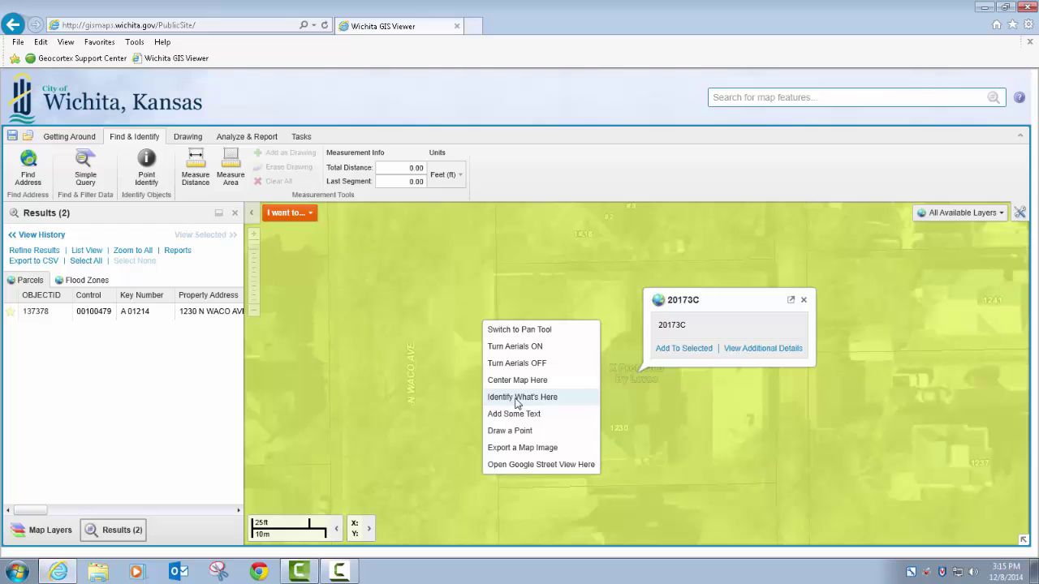
pyautogui.click(160, 384)
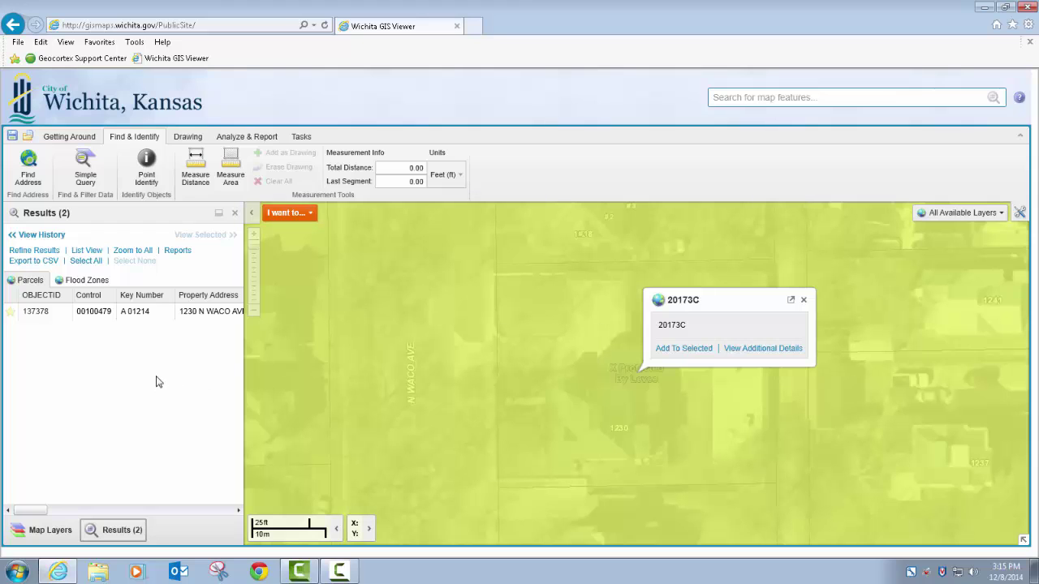
pyautogui.click(234, 215)
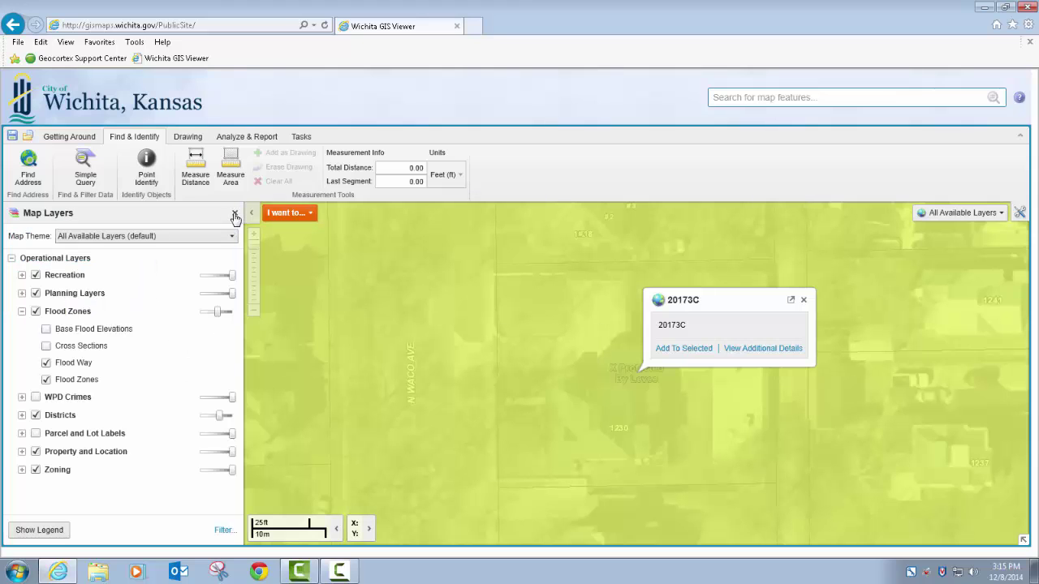
# Step: Hide the layer list, zoom out, and close the 20173C flood zone popup
pyautogui.click(234, 215)
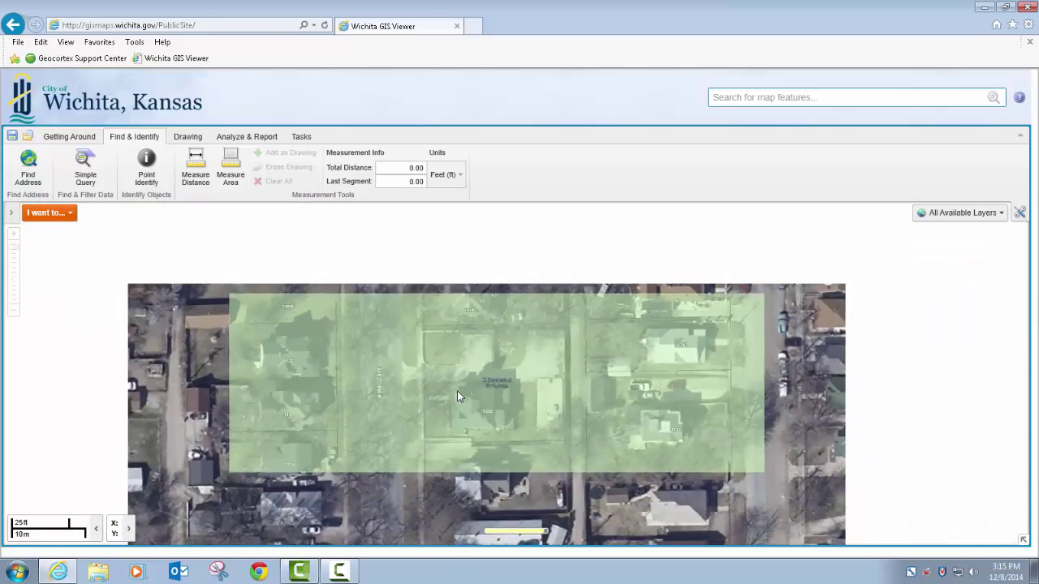
pyautogui.scroll(-4, 457, 390)
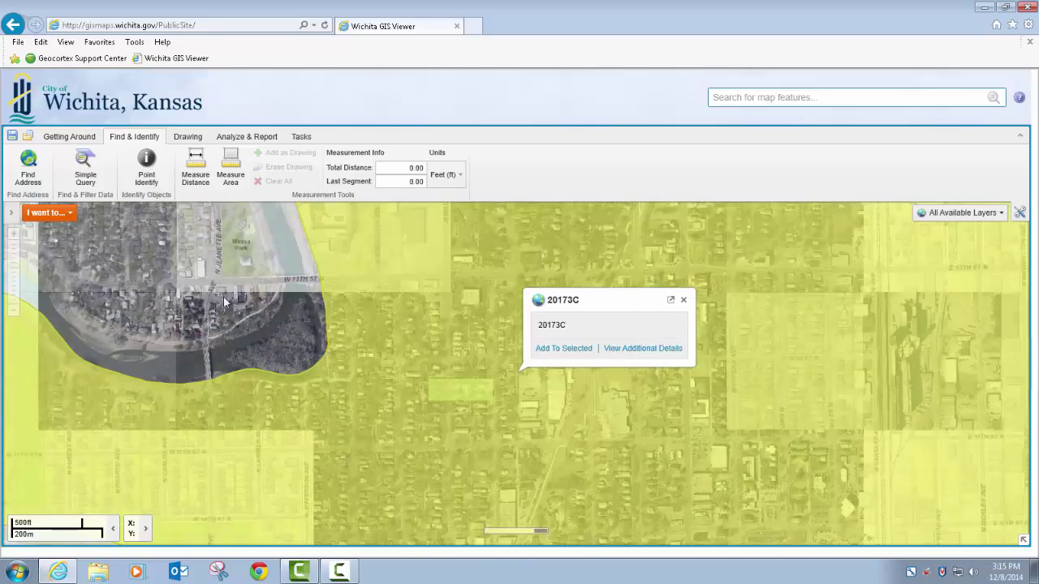
pyautogui.click(683, 299)
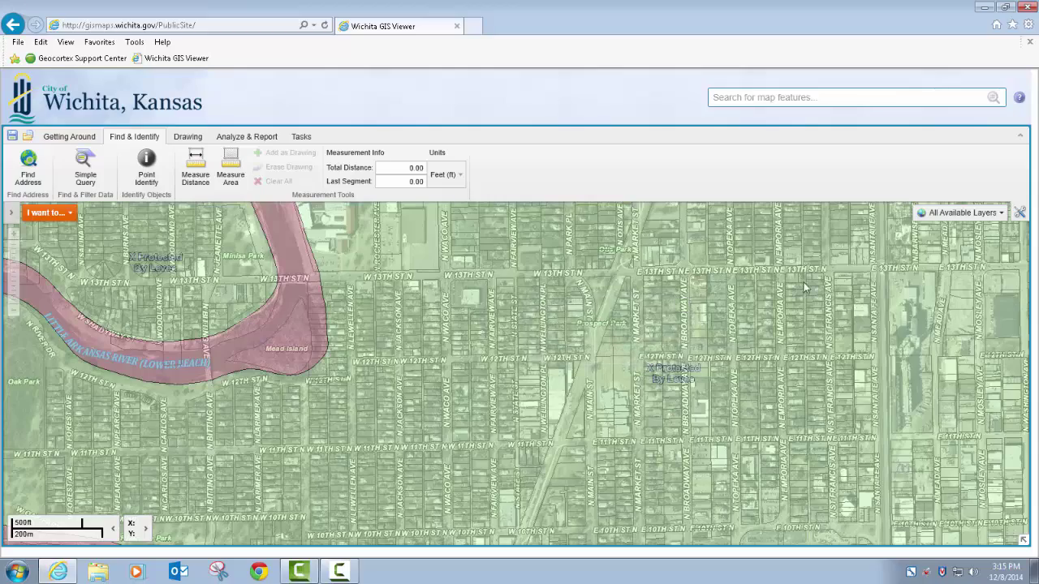
# Step: Review the Flood Zones legend and switch the Flood Zones layer off
pyautogui.click(11, 212)
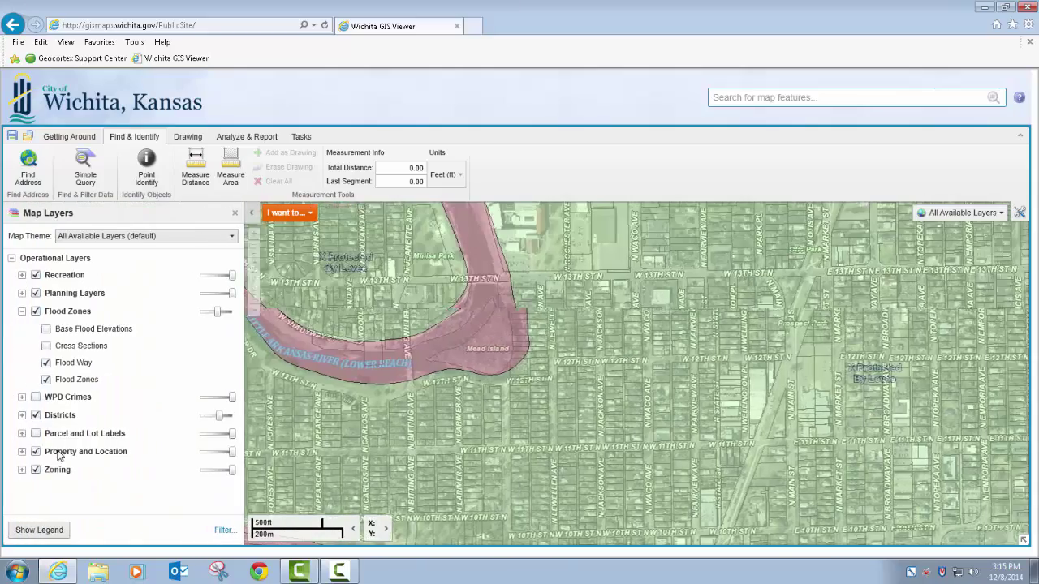
pyautogui.click(35, 312)
pyautogui.click(36, 312)
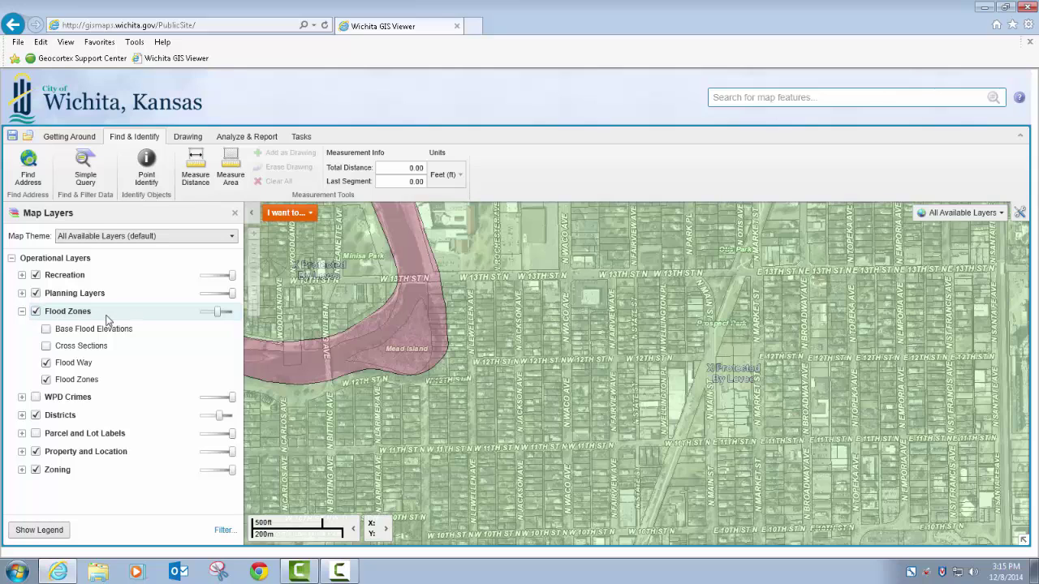
pyautogui.moveTo(79, 352)
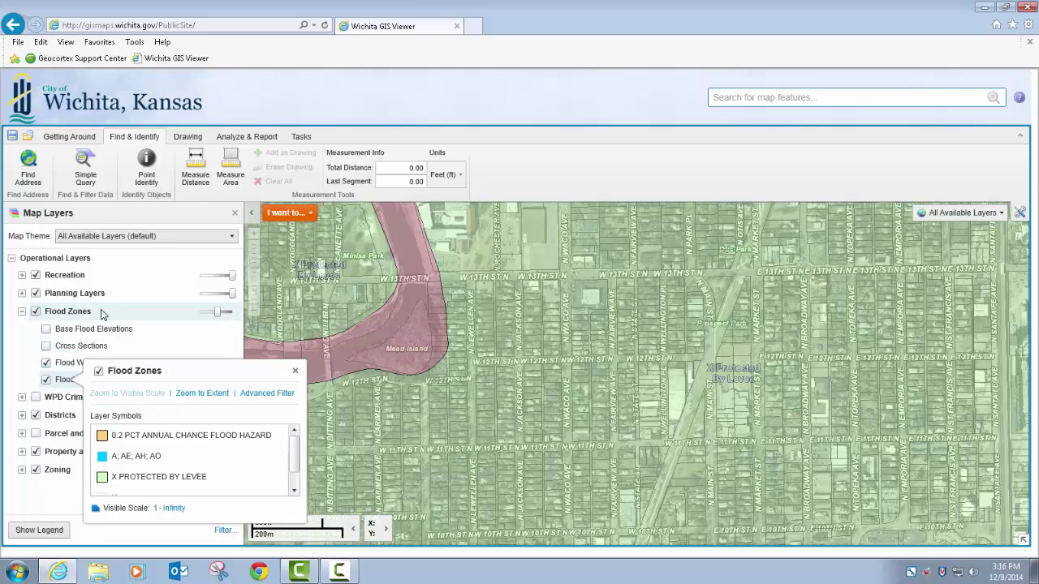
pyautogui.click(36, 312)
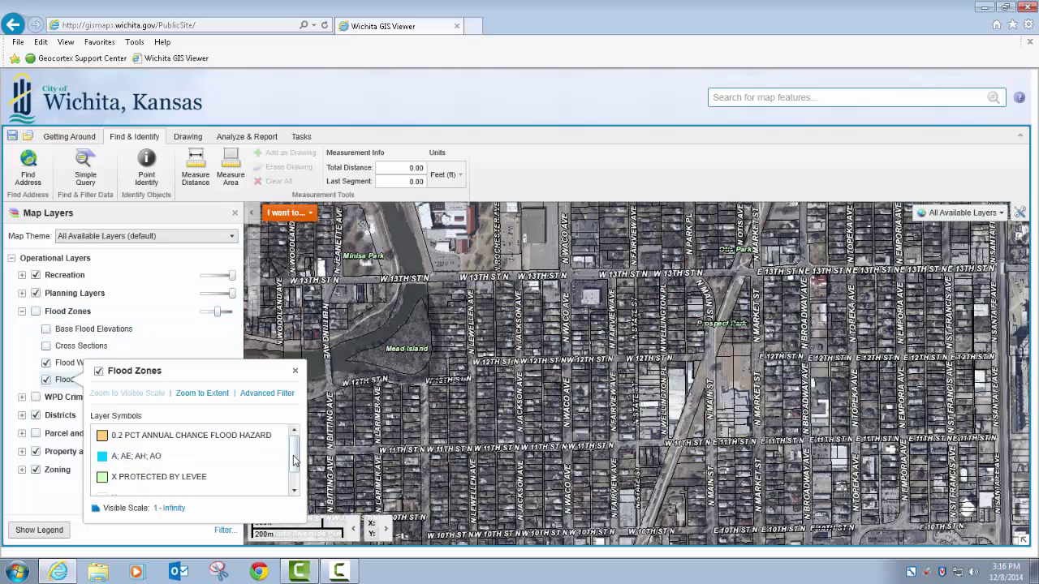
pyautogui.scroll(-1, 294, 468)
pyautogui.scroll(1, 294, 468)
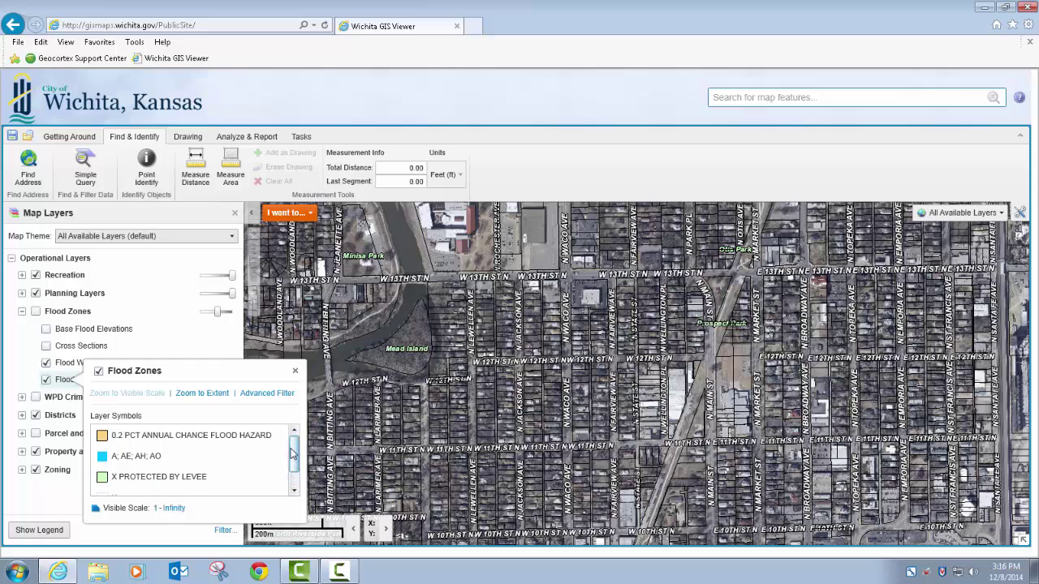
pyautogui.click(295, 374)
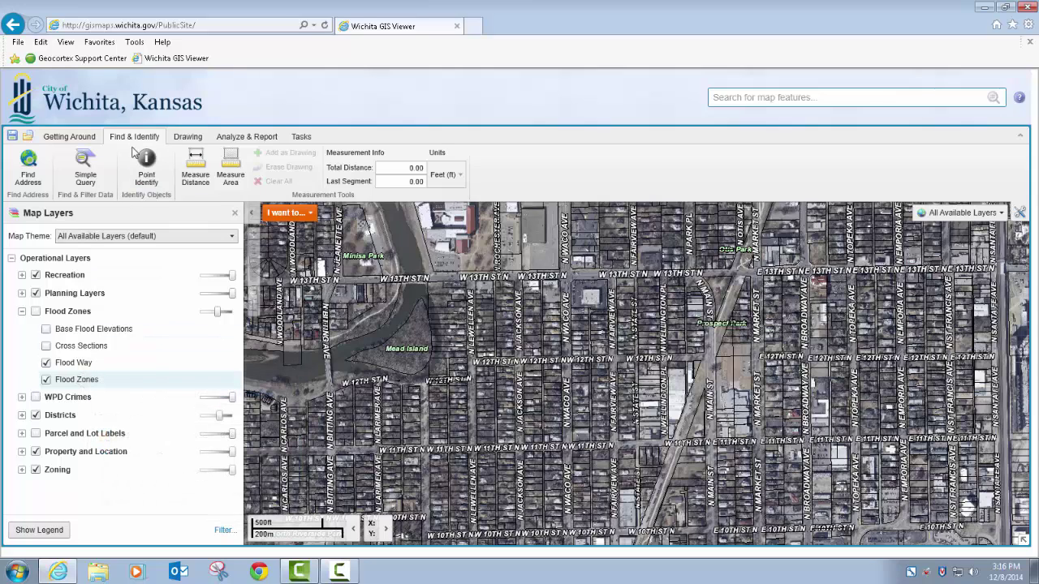
# Step: Turn off the aerial background and zoom to about 50 ft on the W 12th St N parcels
pyautogui.click(199, 165)
pyautogui.rightClick(605, 388)
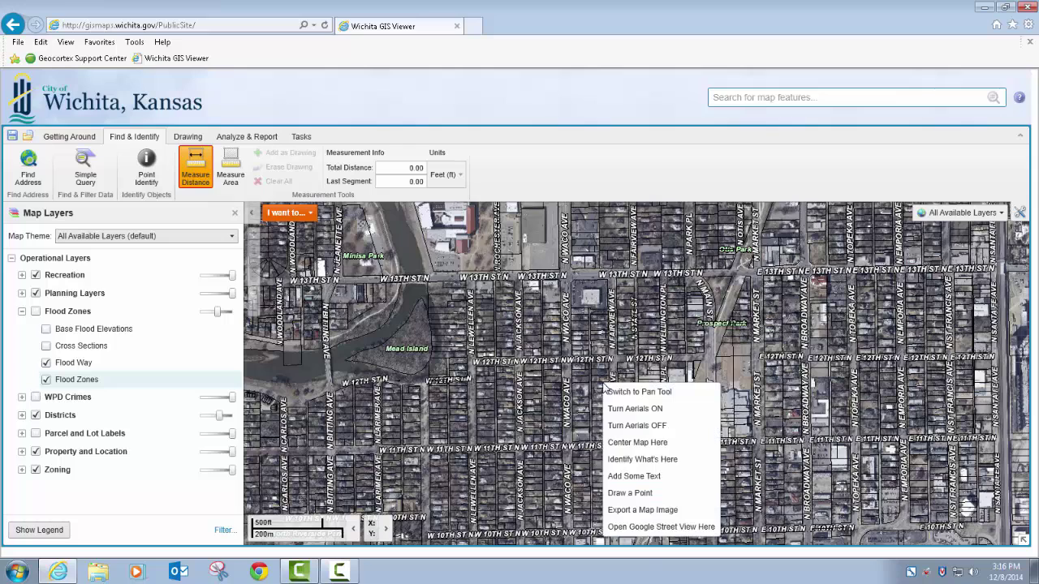
pyautogui.click(627, 426)
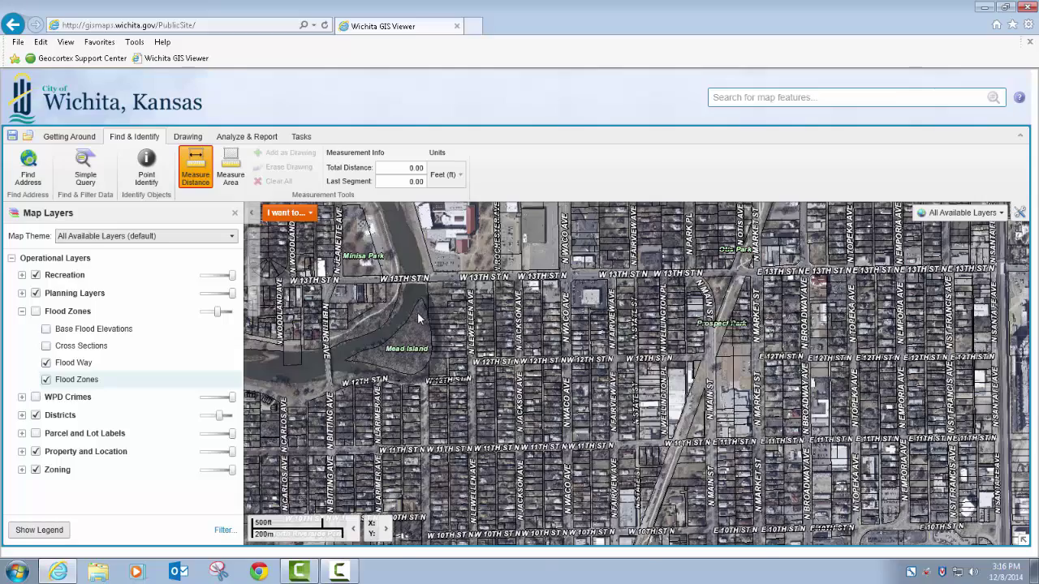
pyautogui.scroll(3, 547, 358)
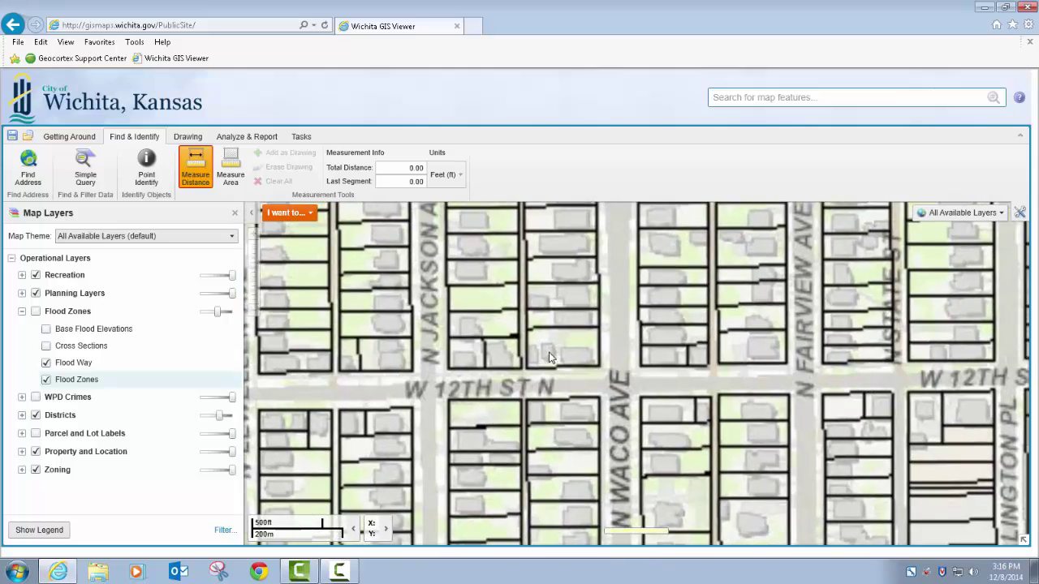
pyautogui.scroll(2, 548, 358)
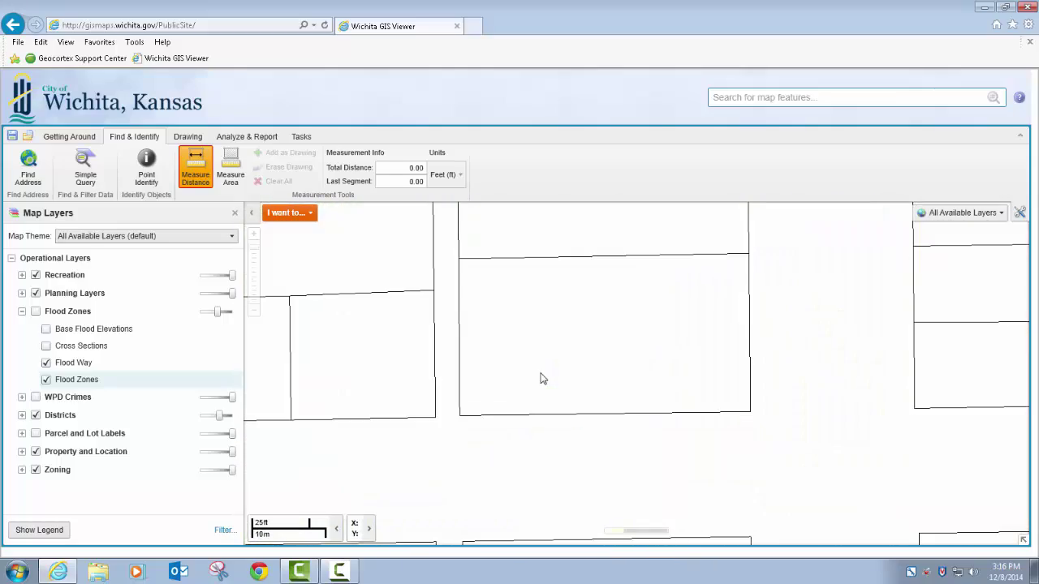
pyautogui.scroll(-1, 541, 378)
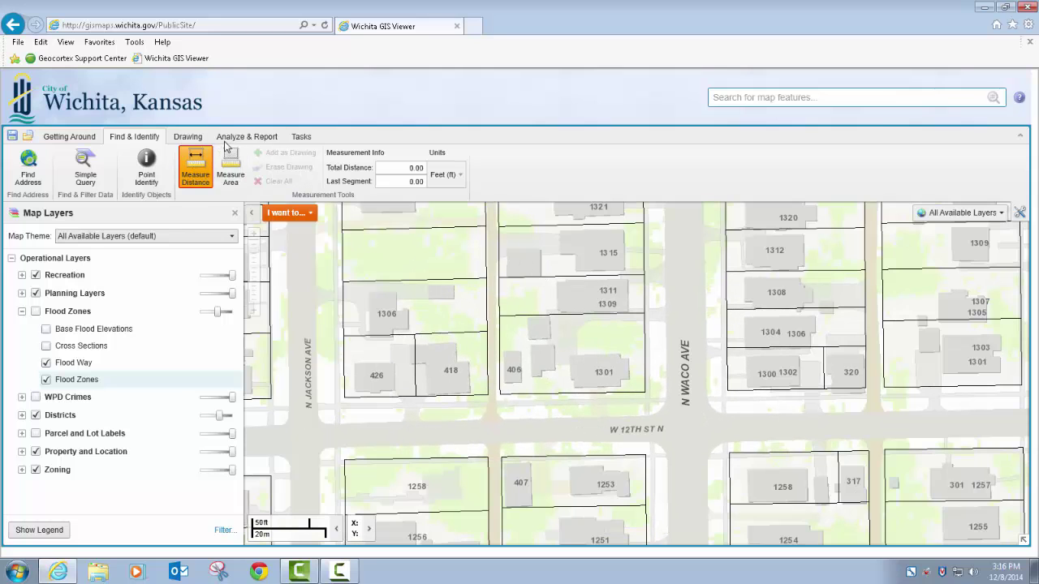
# Step: Measure a 336.54 ft path (139.28, 60.50, 136.13 ft) and add it as a drawing
pyautogui.click(500, 399)
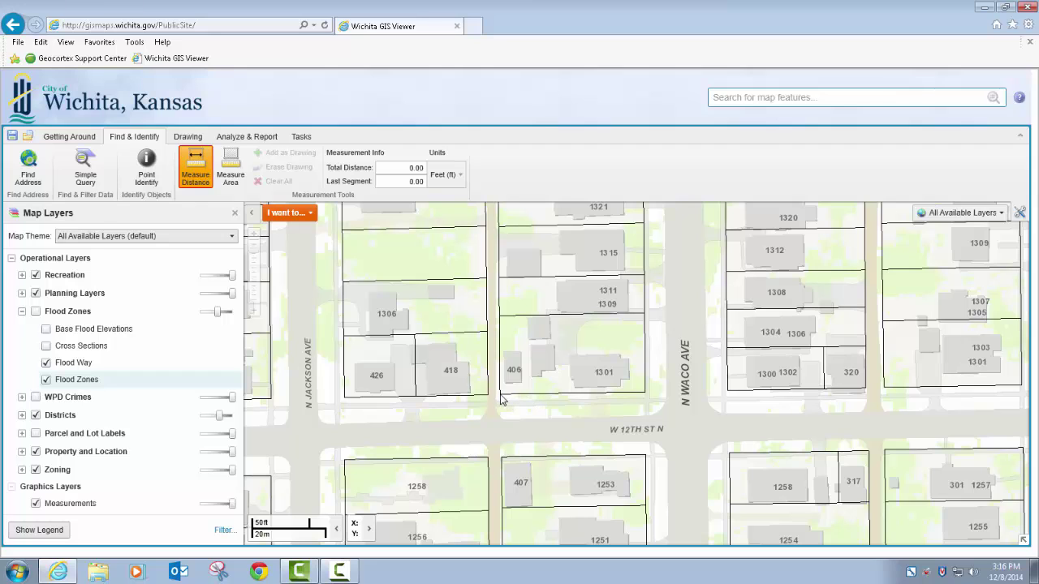
pyautogui.doubleClick(645, 397)
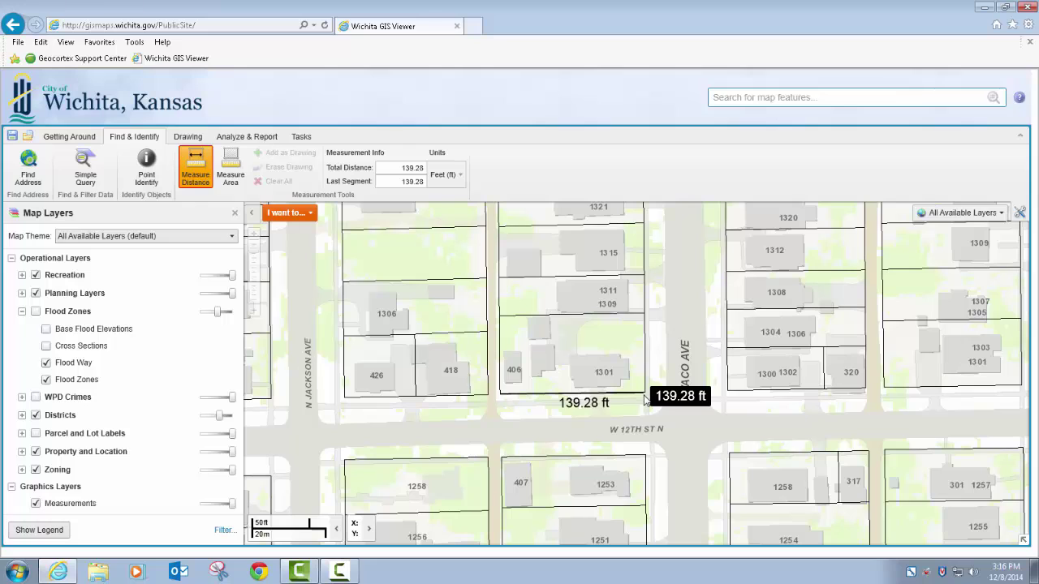
pyautogui.click(644, 458)
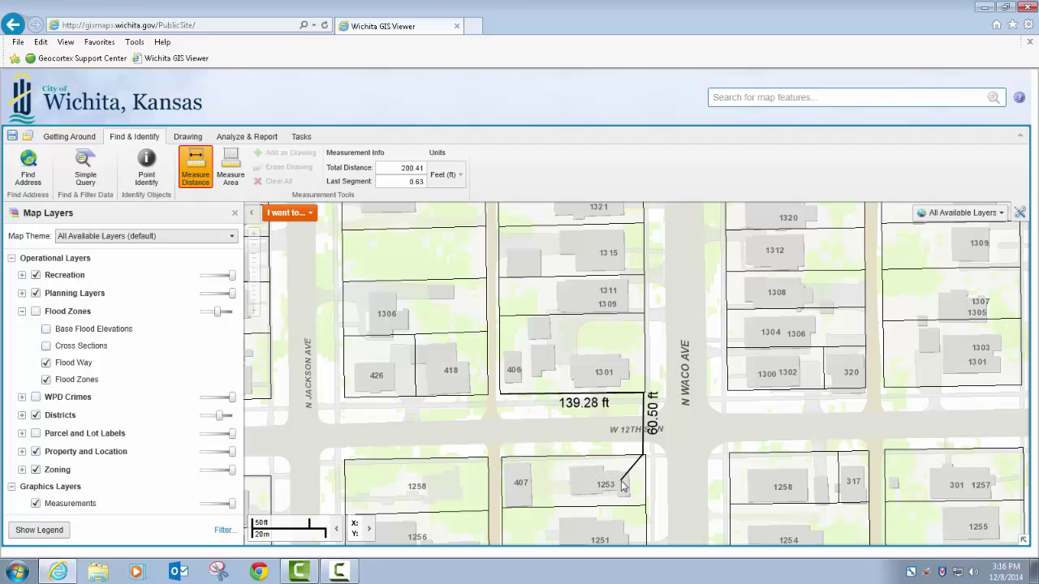
pyautogui.click(653, 483)
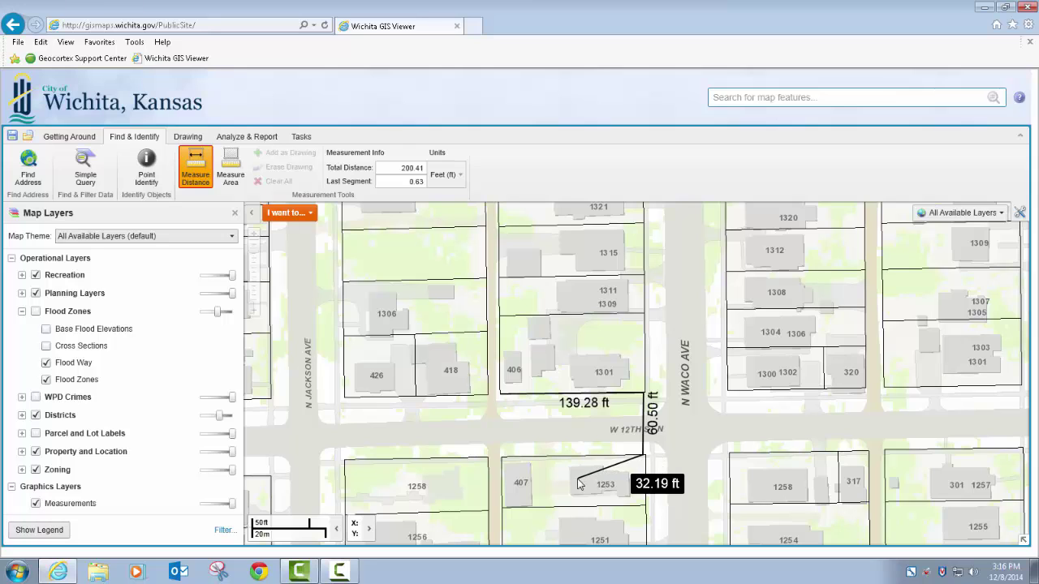
pyautogui.doubleClick(504, 463)
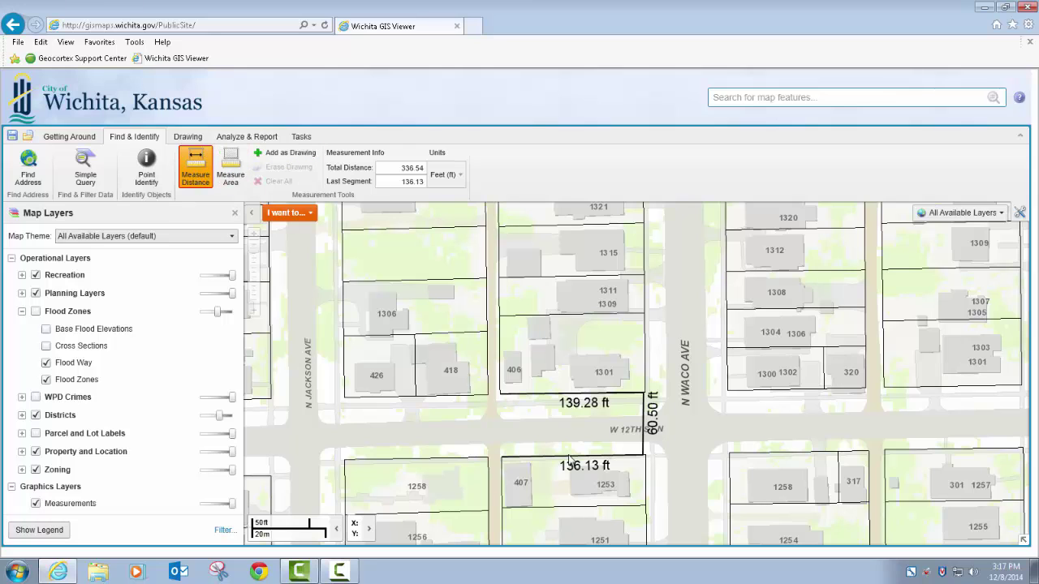
pyautogui.click(284, 152)
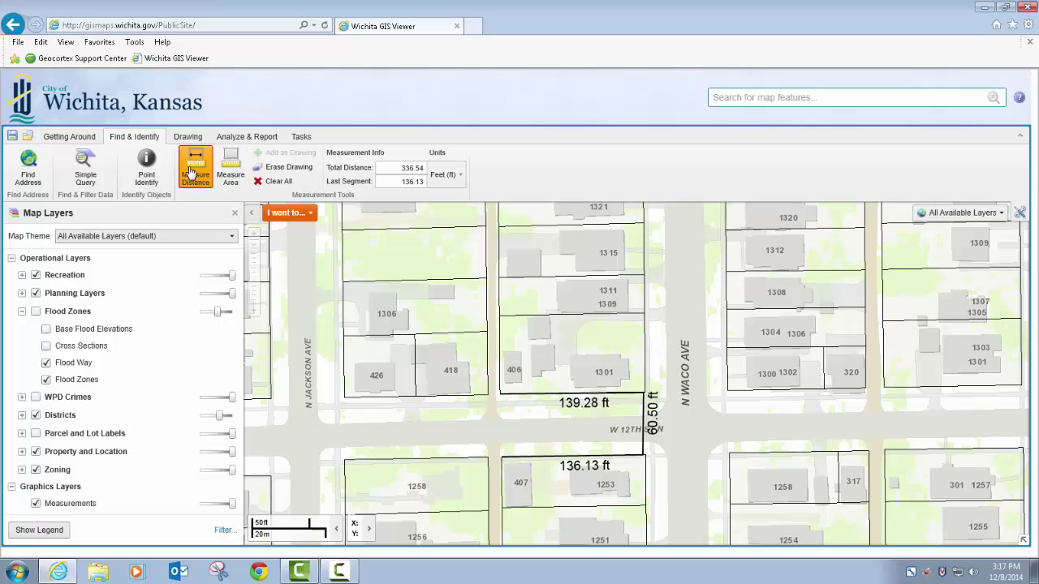
pyautogui.click(202, 187)
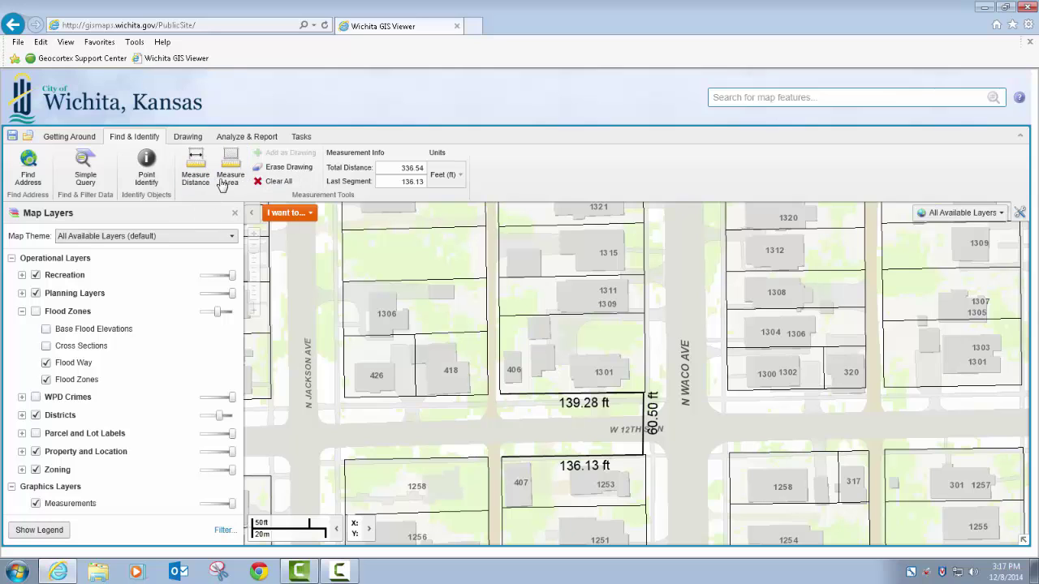
pyautogui.click(231, 172)
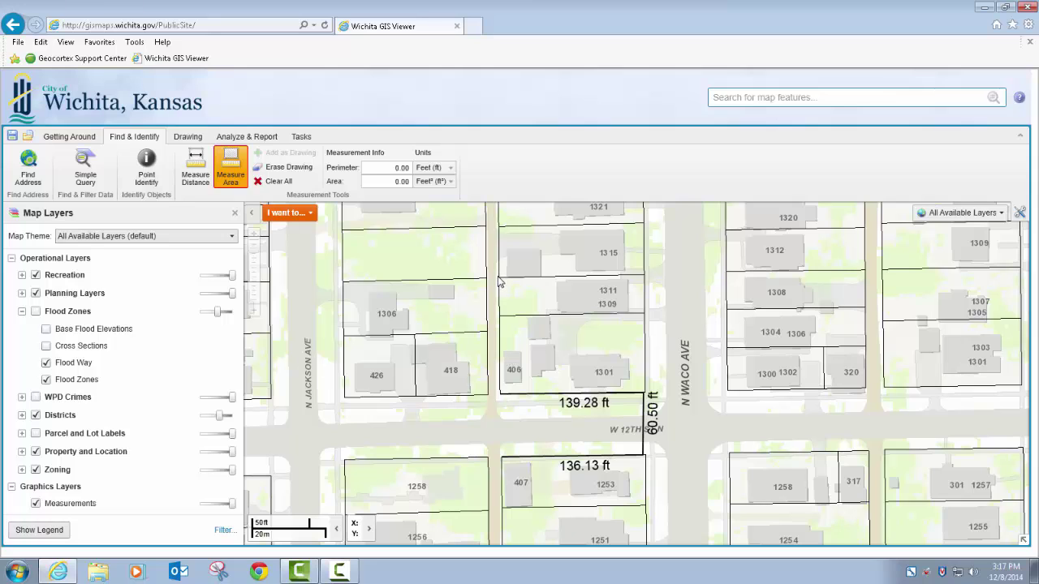
pyautogui.click(644, 277)
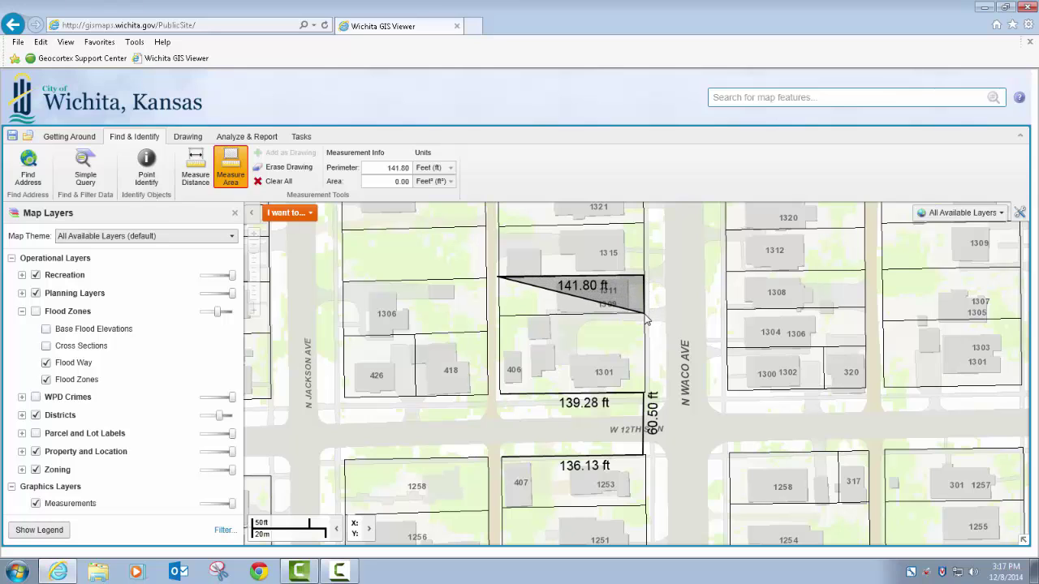
pyautogui.click(645, 316)
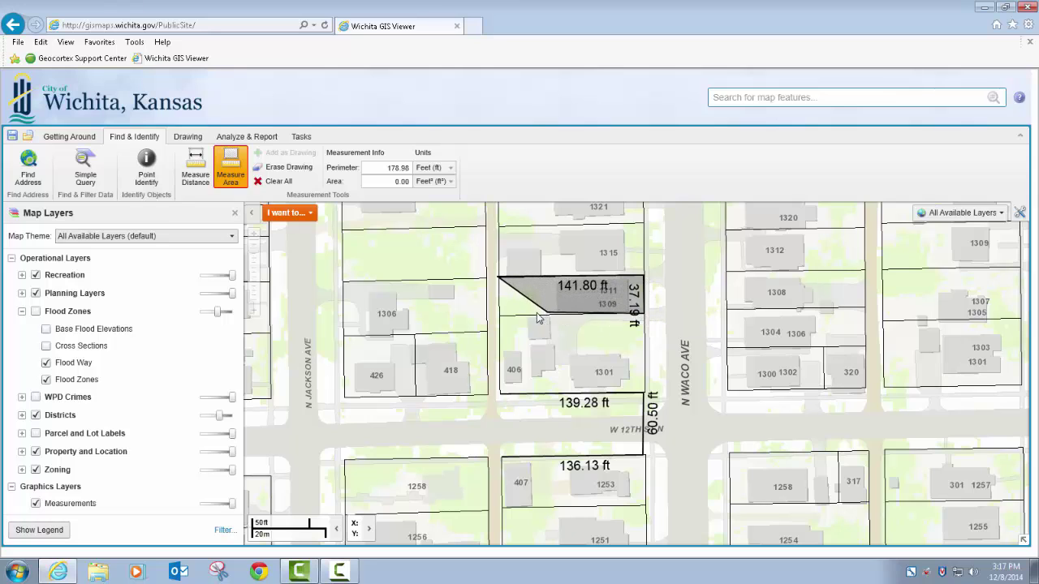
pyautogui.click(499, 316)
pyautogui.doubleClick(499, 320)
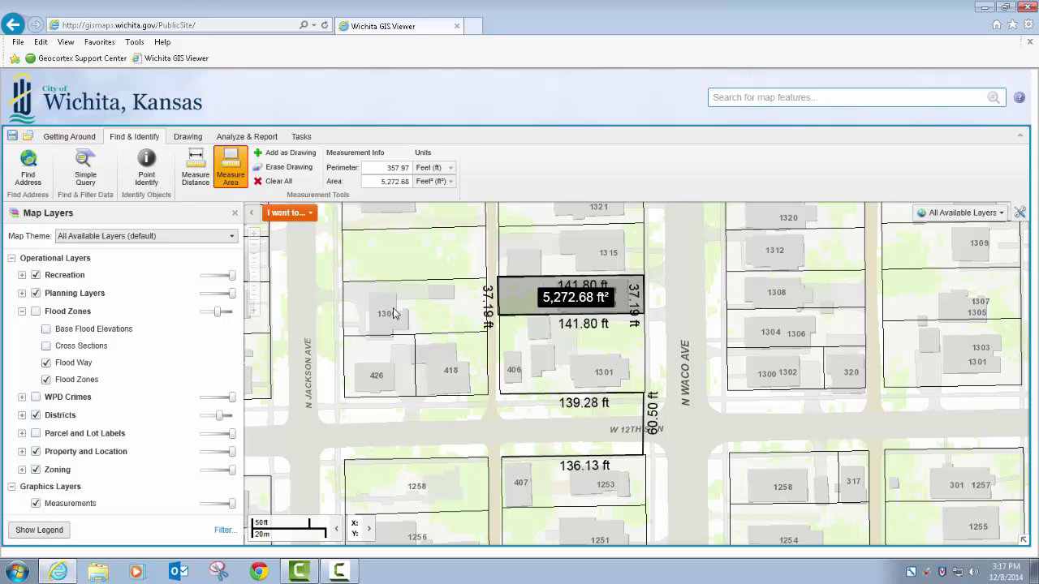
# Step: Show the measurement in meters and square meters: 489.85 m², 109.11 m perimeter
pyautogui.click(450, 169)
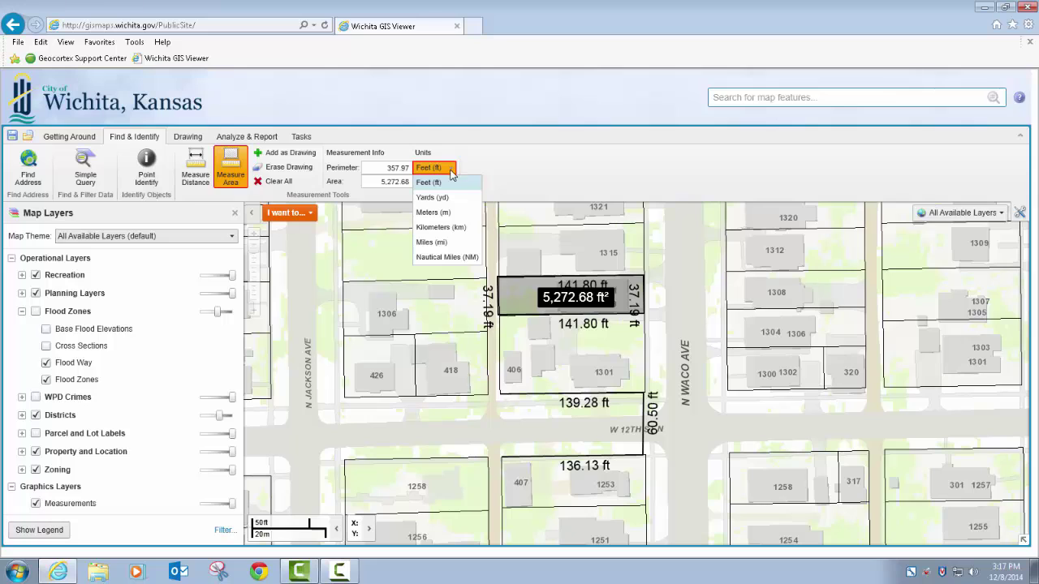
pyautogui.click(444, 214)
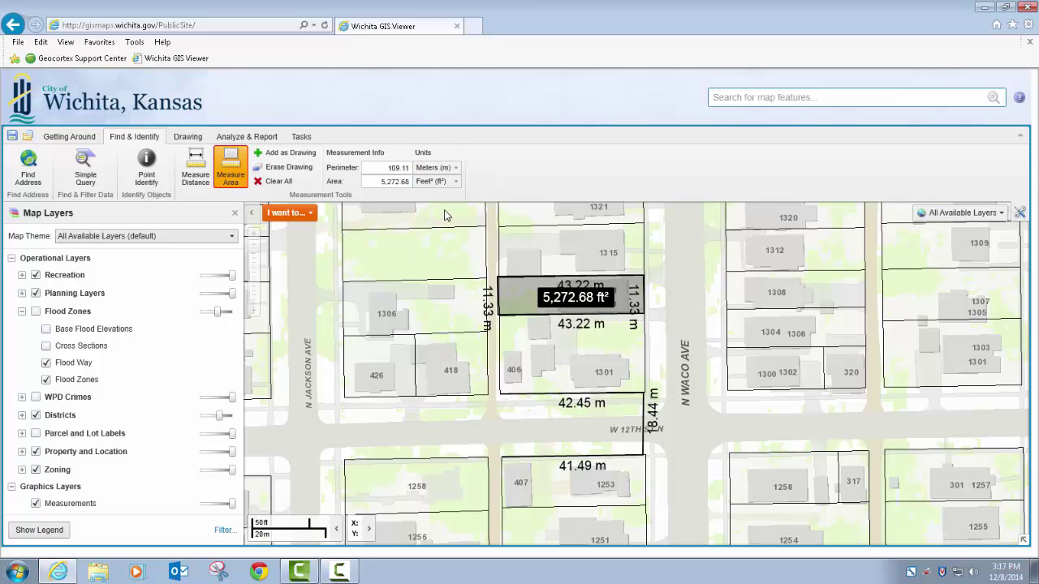
pyautogui.click(448, 182)
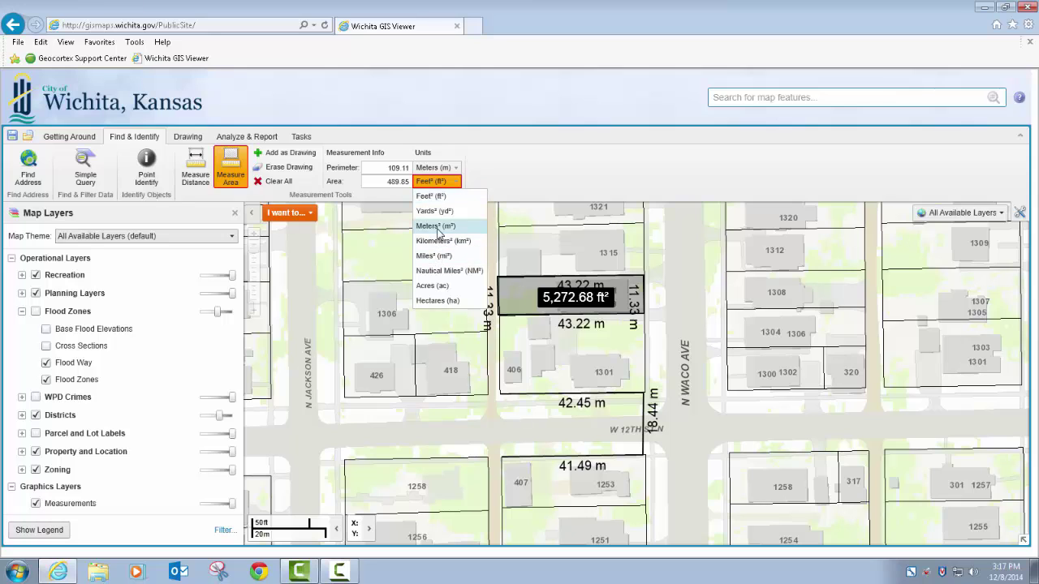
pyautogui.click(436, 227)
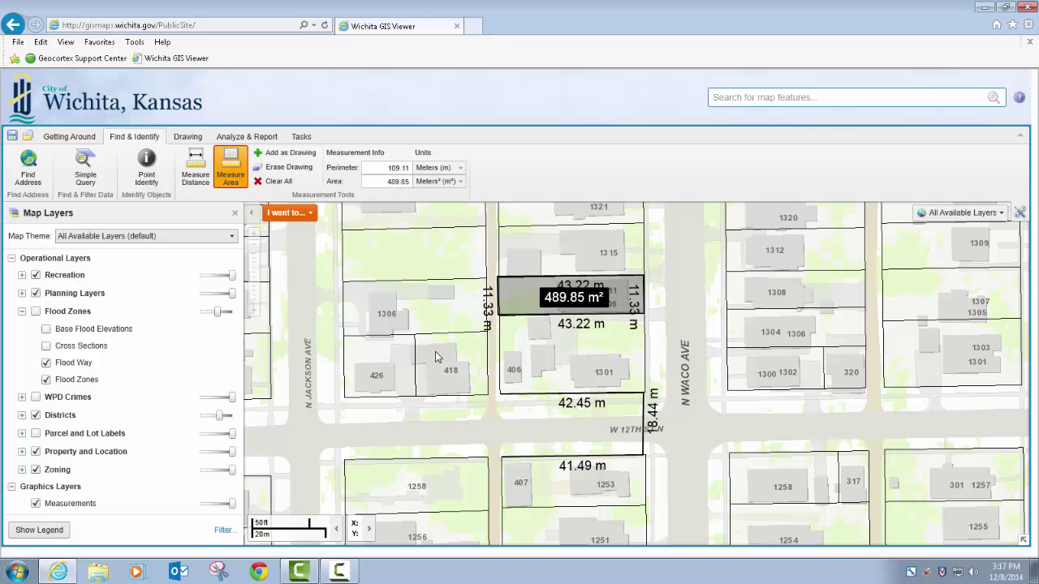
# Step: Nudge the map view slightly so the measurement drawings are fully visible
pyautogui.click(268, 172)
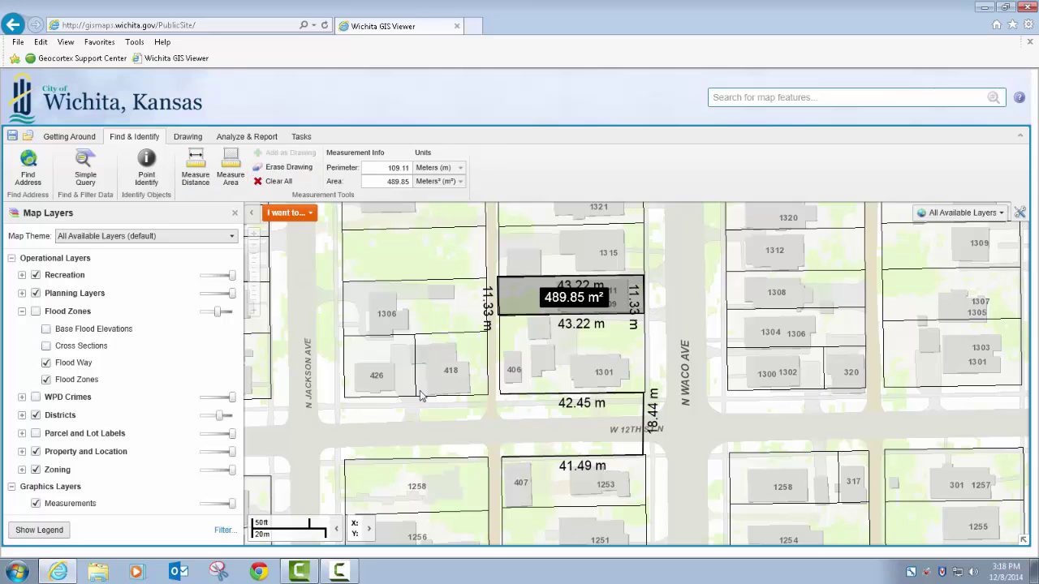
pyautogui.rightClick(334, 296)
pyautogui.click(356, 311)
pyautogui.moveTo(358, 316); pyautogui.dragTo(544, 228)
pyautogui.moveTo(629, 399); pyautogui.dragTo(665, 387)
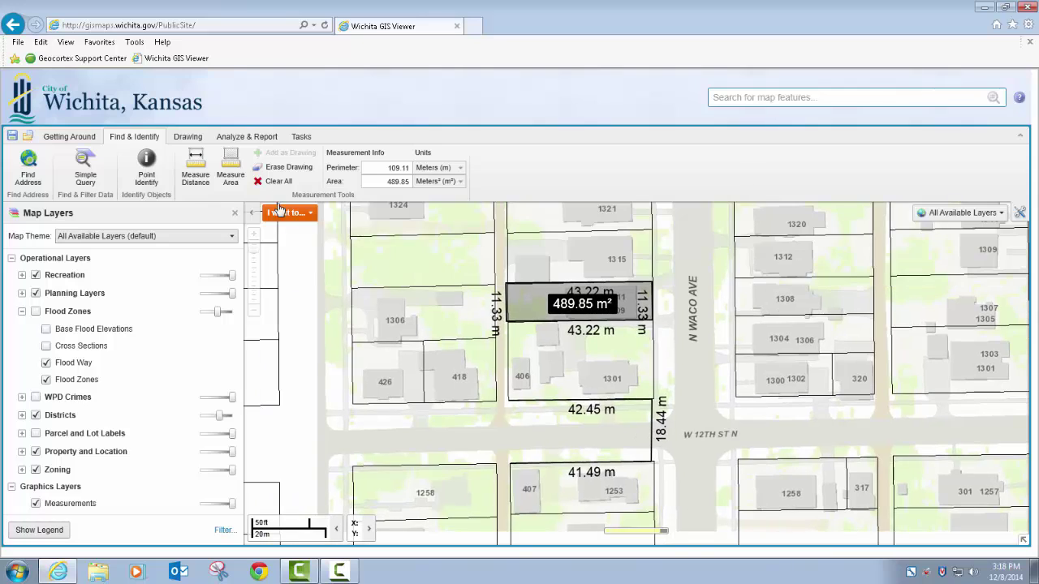
# Step: Erase the parcel area measurement and the distance measurement lines from the map
pyautogui.click(287, 168)
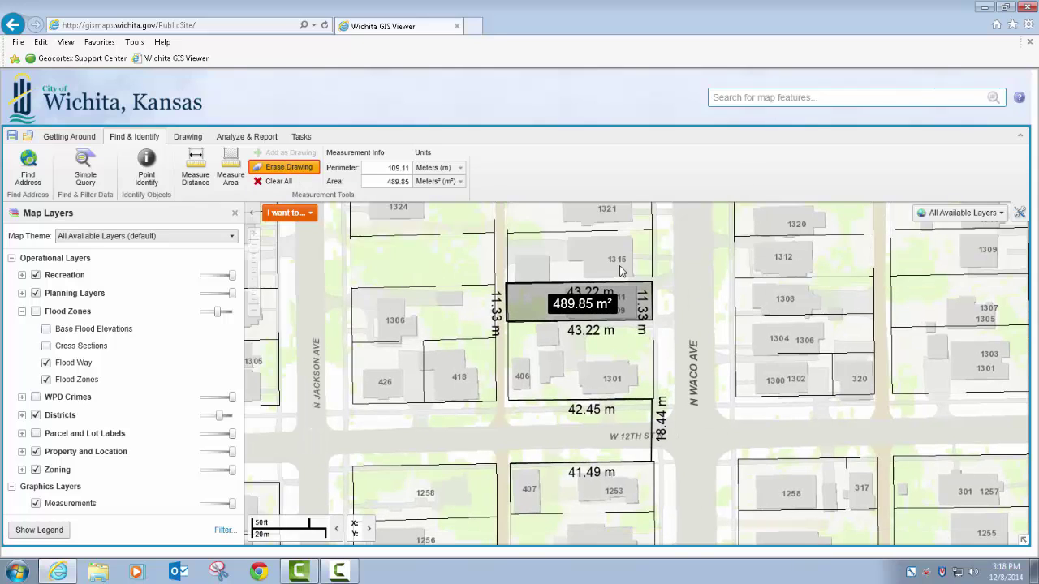
pyautogui.click(584, 304)
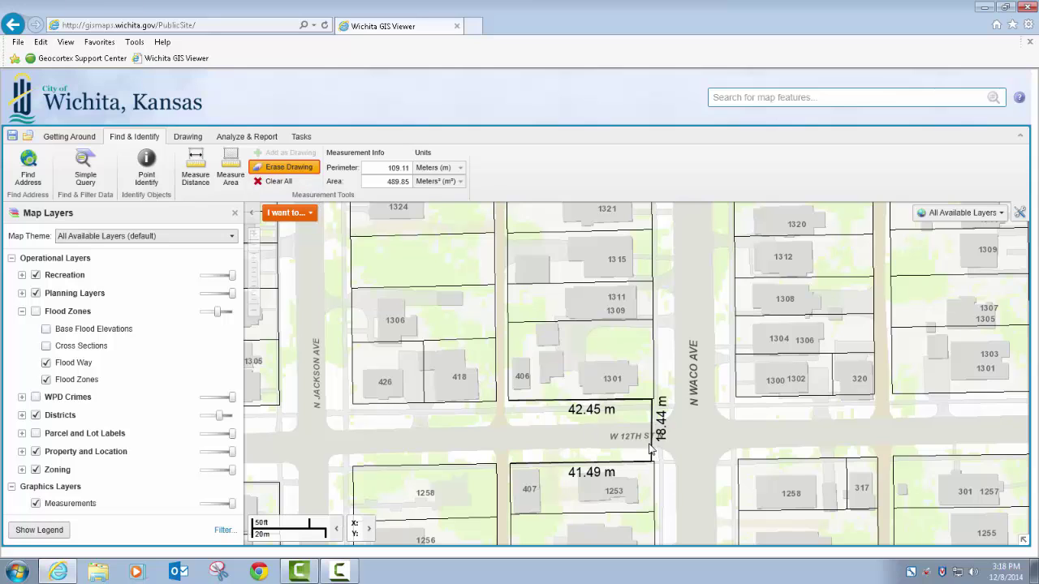
pyautogui.click(598, 467)
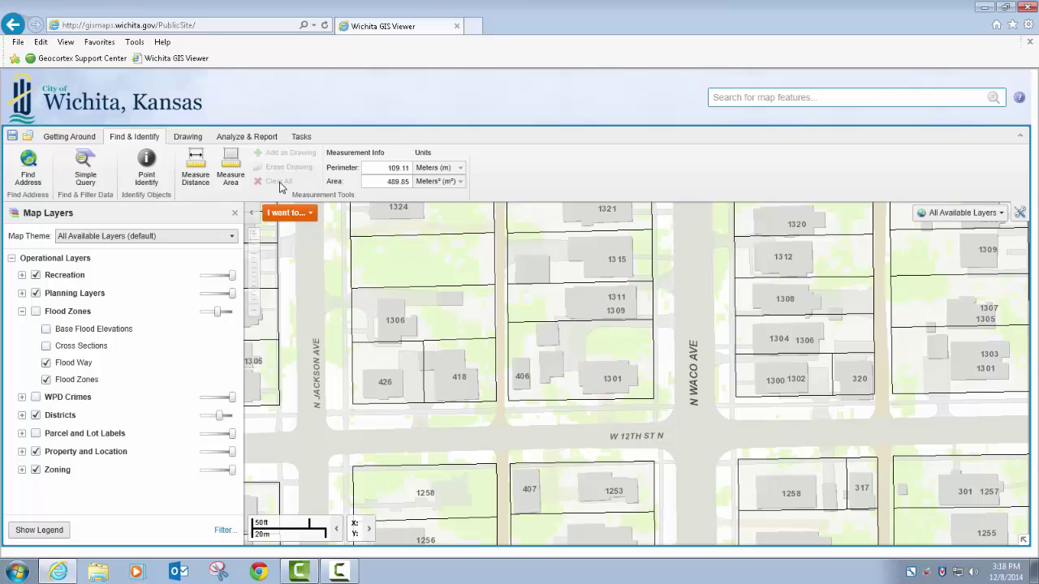
# Step: Pan the map east along W 12th St N toward N Fairview Ave
pyautogui.click(159, 156)
pyautogui.rightClick(679, 322)
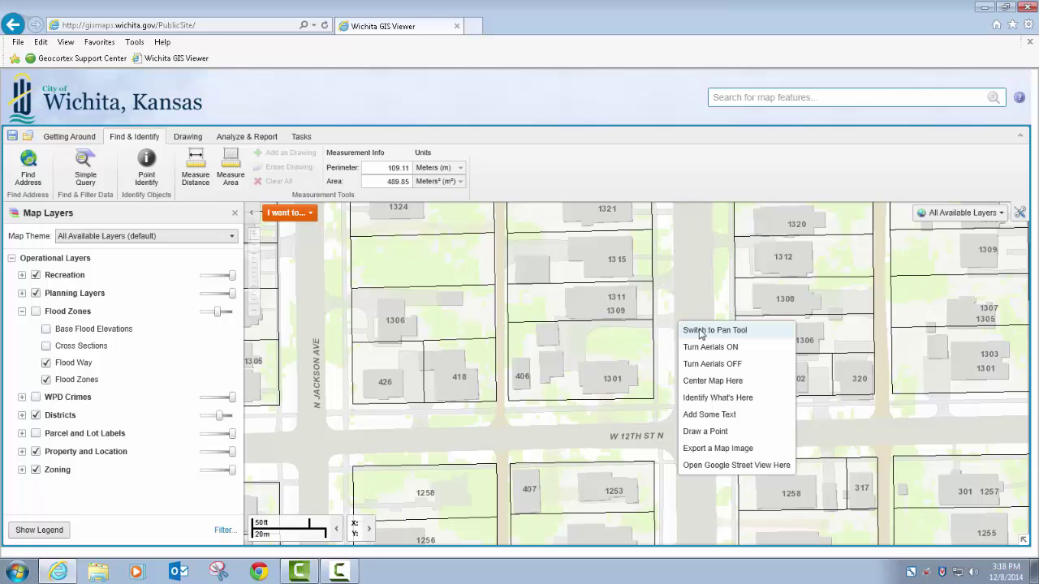
pyautogui.click(700, 331)
pyautogui.moveTo(672, 437); pyautogui.dragTo(411, 361)
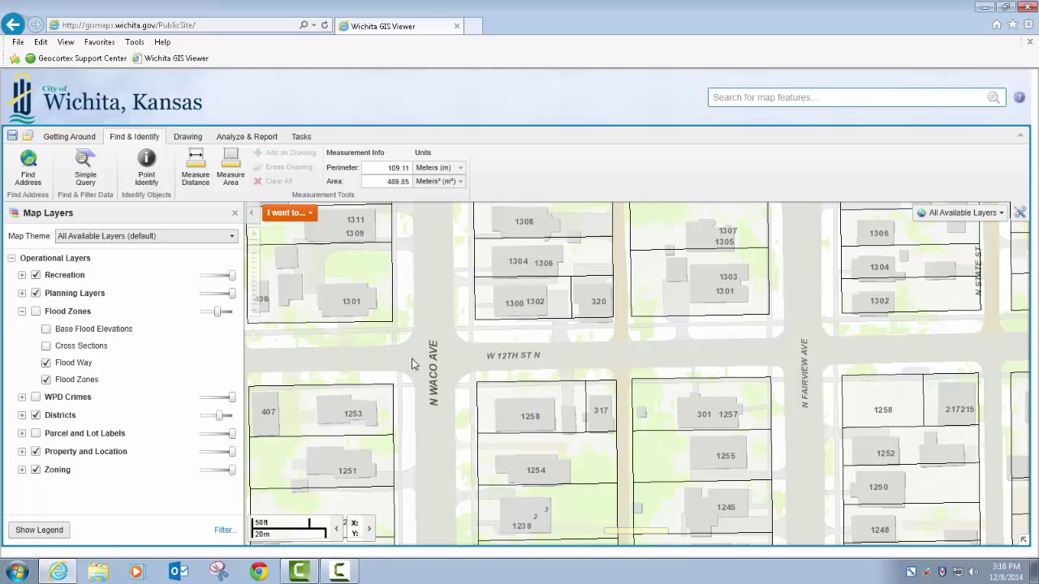